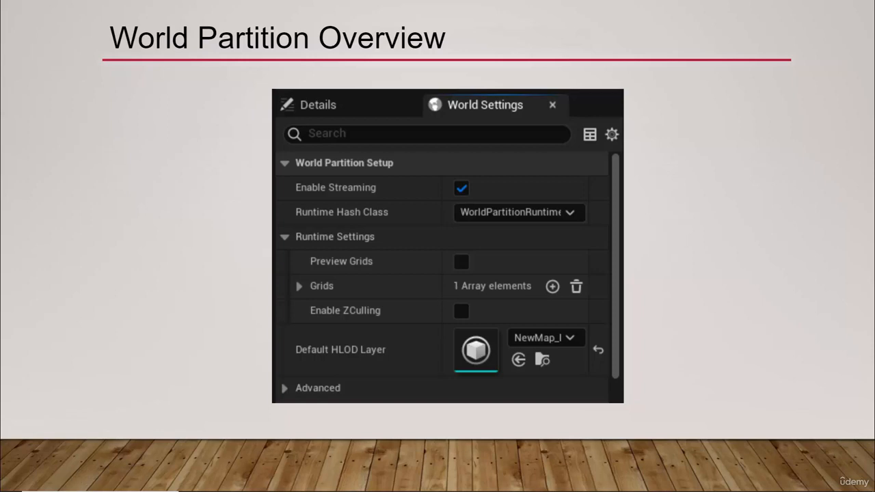
click(581, 190)
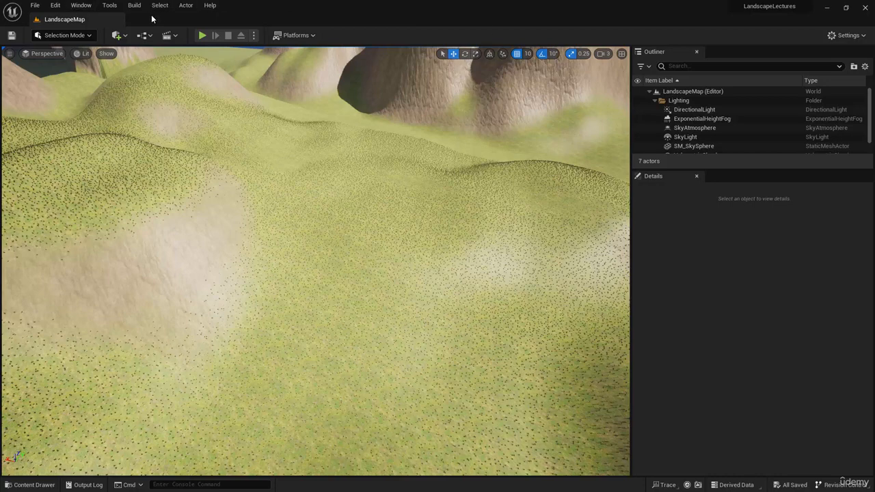
Step: Convert the LandscapeMap level to World Partition with the In Place option left off
click(111, 6)
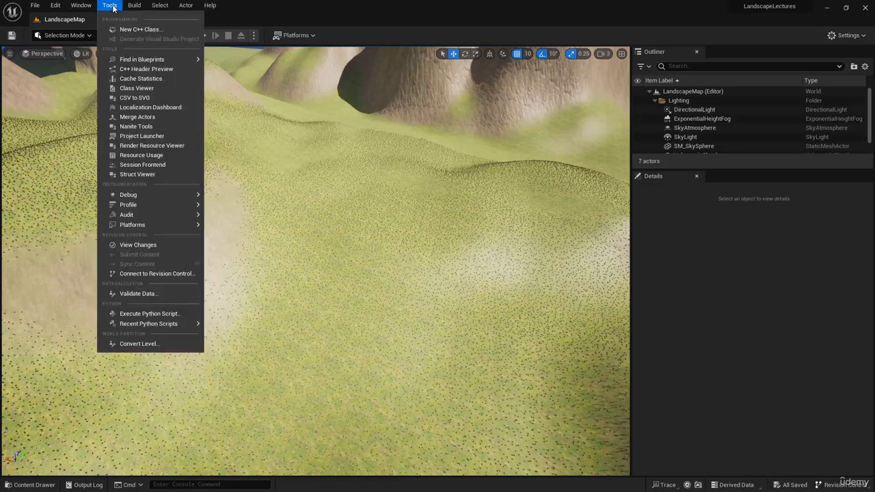
click(135, 344)
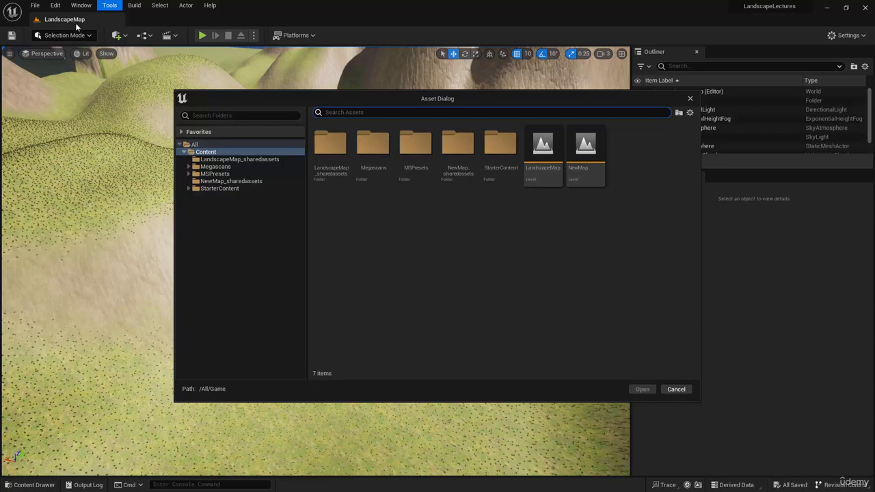
click(541, 154)
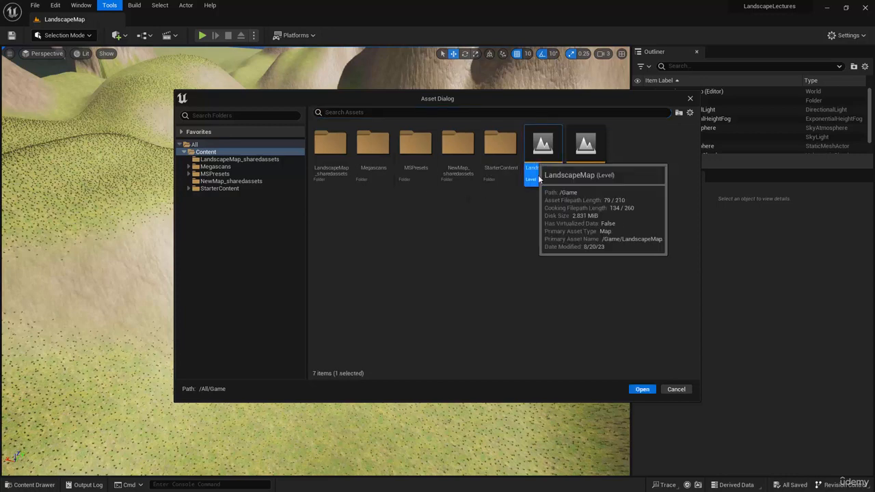
click(641, 391)
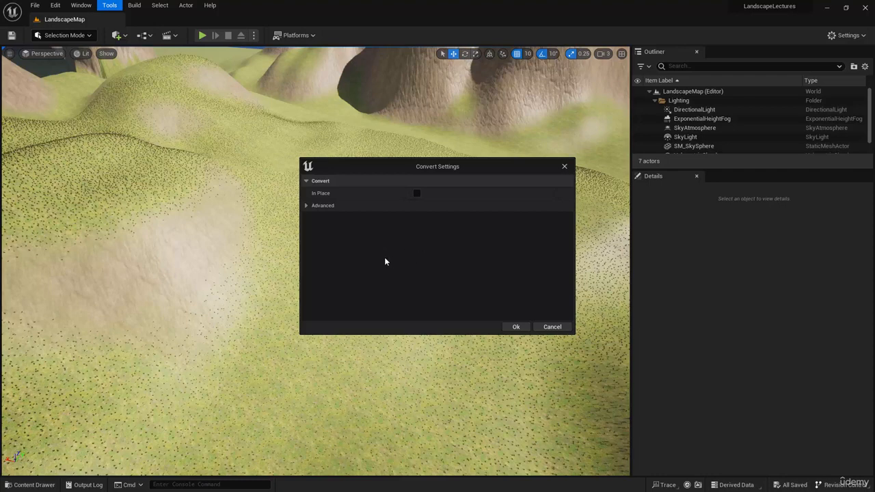
click(514, 327)
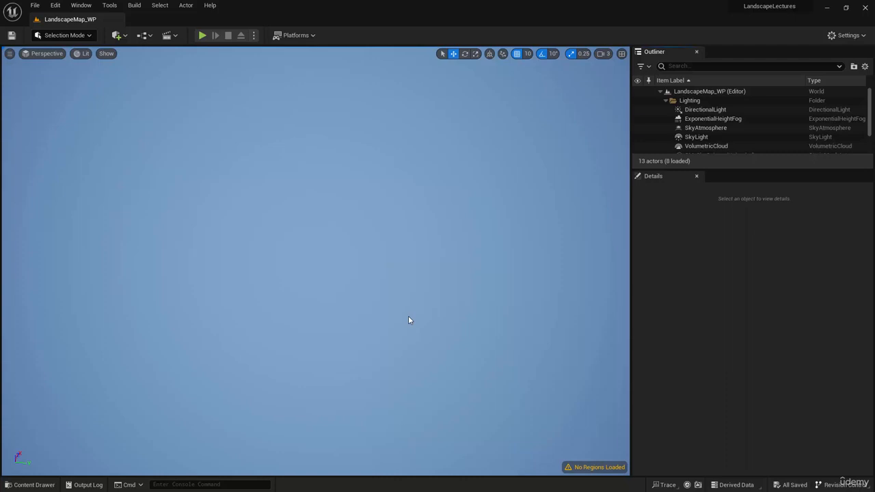
Step: Open the World Partition Editor for the converted LandscapeMap_WP level
click(80, 6)
mouse_move(121, 97)
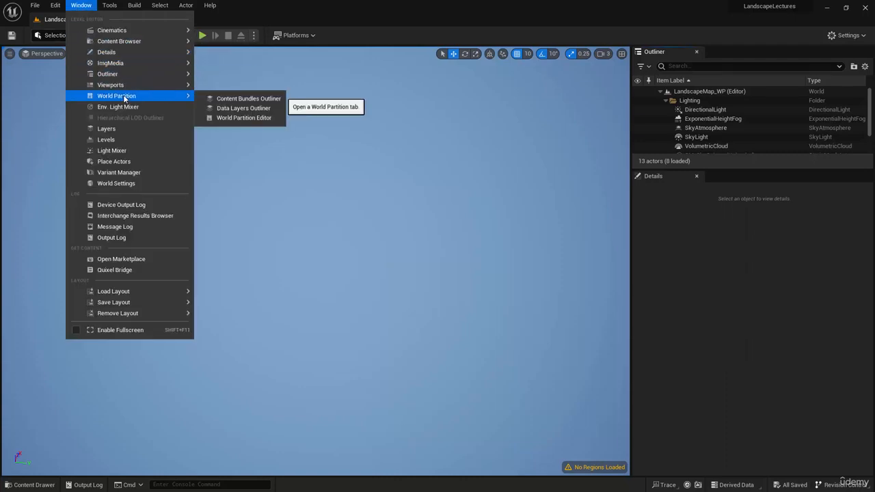
click(233, 117)
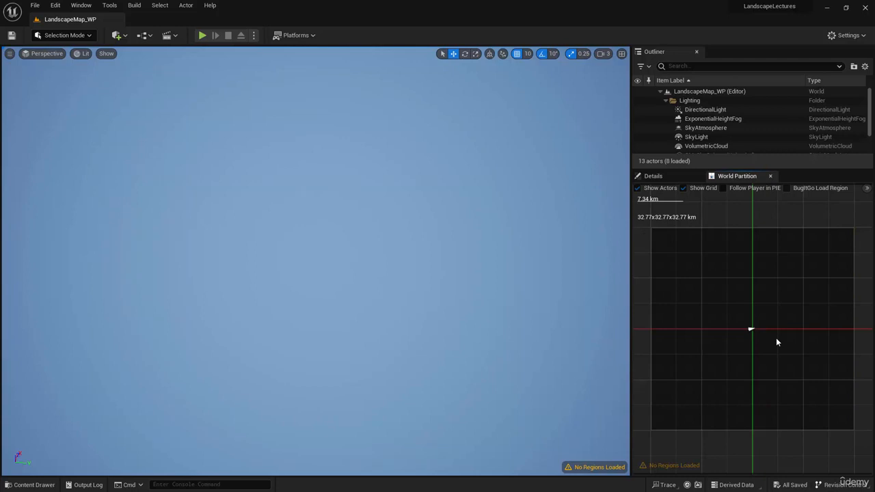
scroll(777, 342, up, 8)
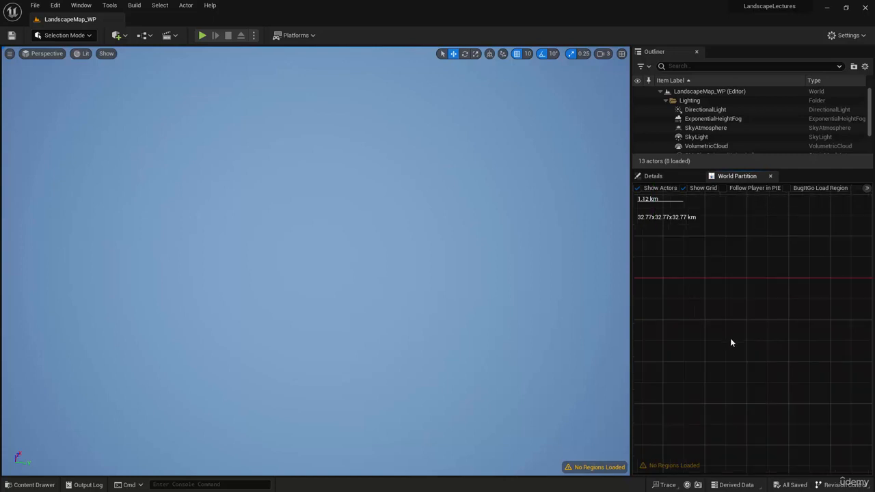
right_drag(731, 339, 831, 363)
scroll(829, 361, up, 5)
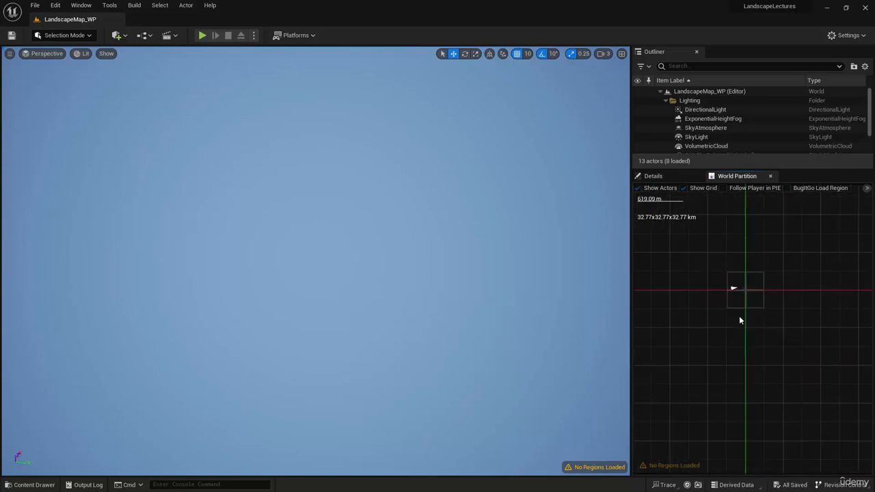
scroll(749, 333, up, 2)
right_drag(749, 334, 745, 371)
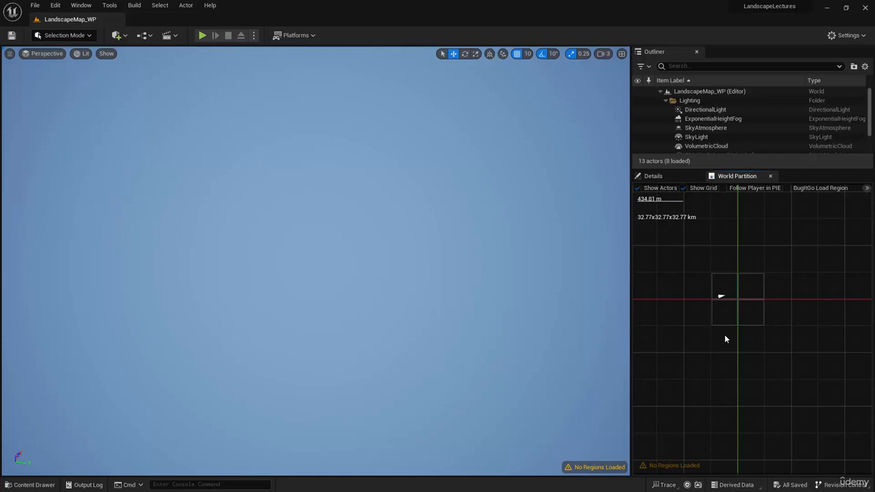
Step: Show the cell coordinates on the World Partition grid and examine the cells around the landscape bounds
click(867, 188)
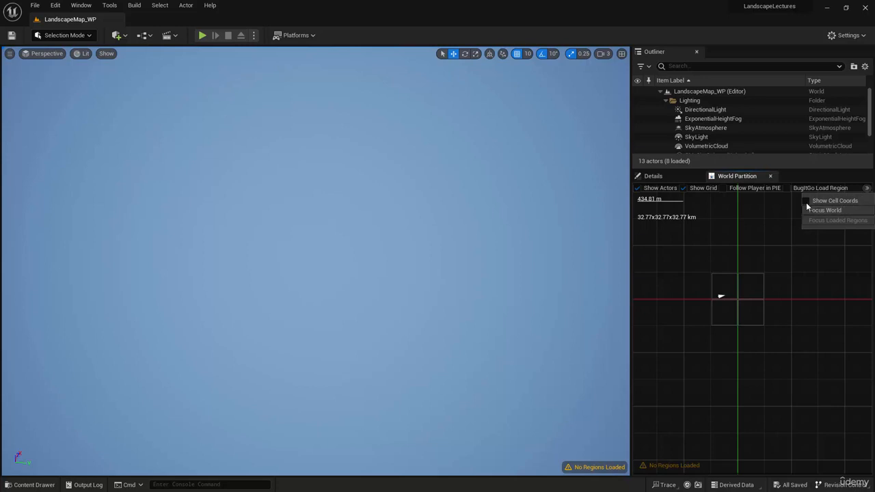
click(809, 201)
click(727, 344)
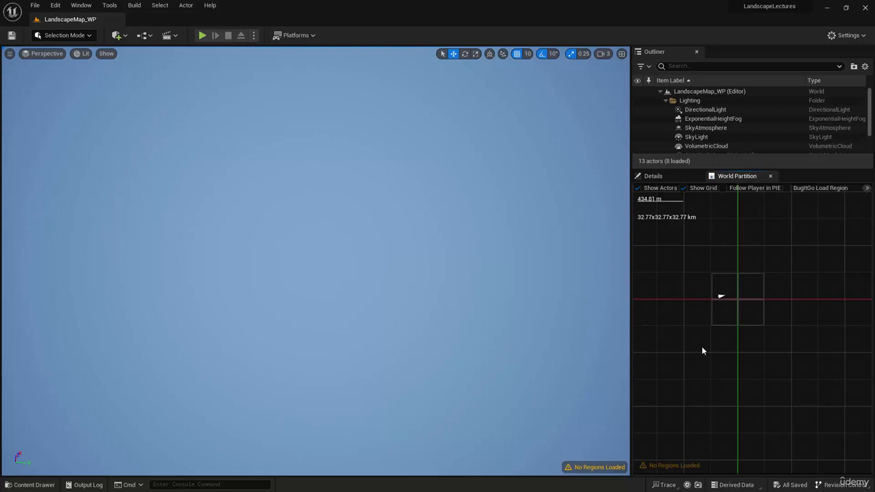
scroll(696, 314, up, 3)
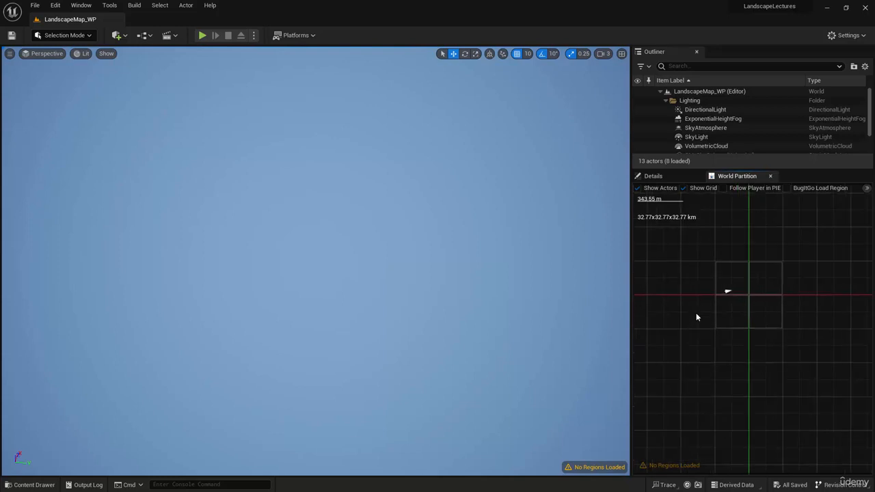
scroll(719, 308, down, 3)
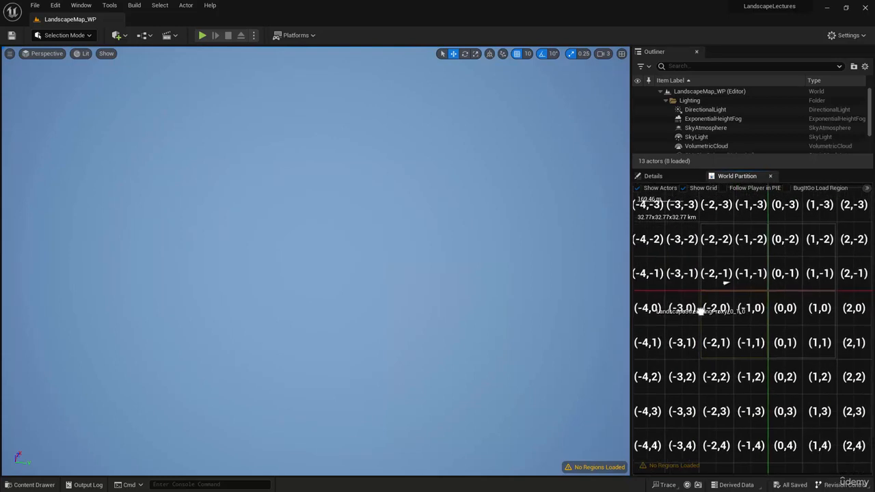
scroll(687, 316, up, 3)
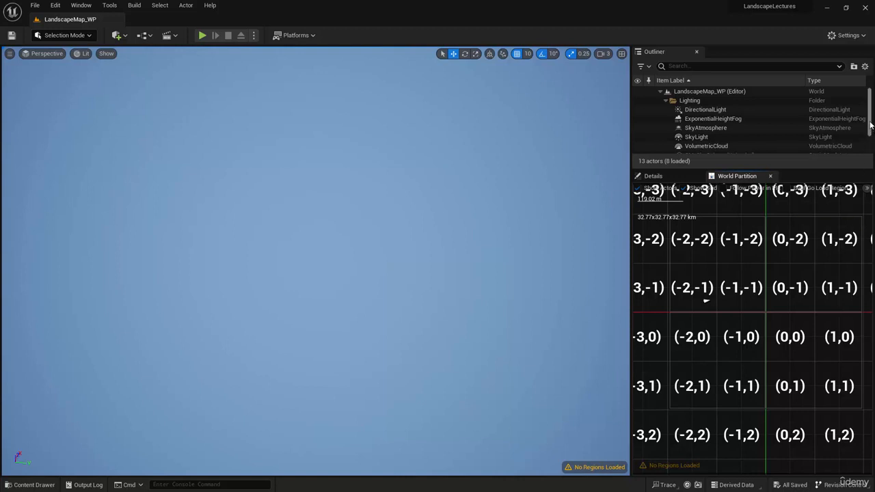
Step: Expand the Landscape actor in the Outliner to examine its streaming proxies
drag(870, 126, 870, 148)
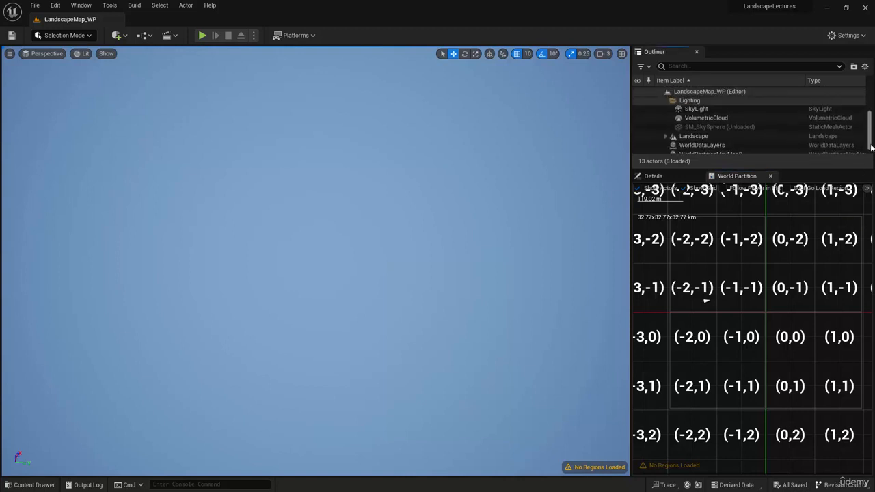
click(667, 136)
scroll(673, 145, down, 2)
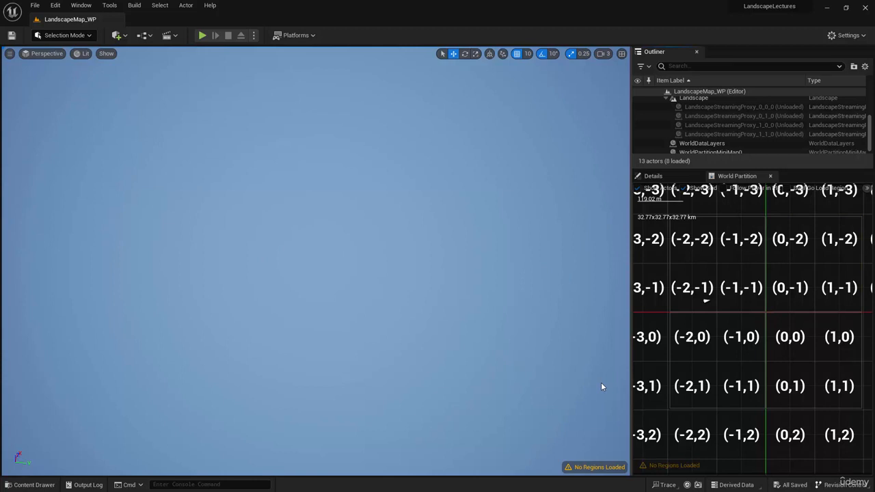
Step: Turn off the cell coordinates on the World Partition grid
click(868, 189)
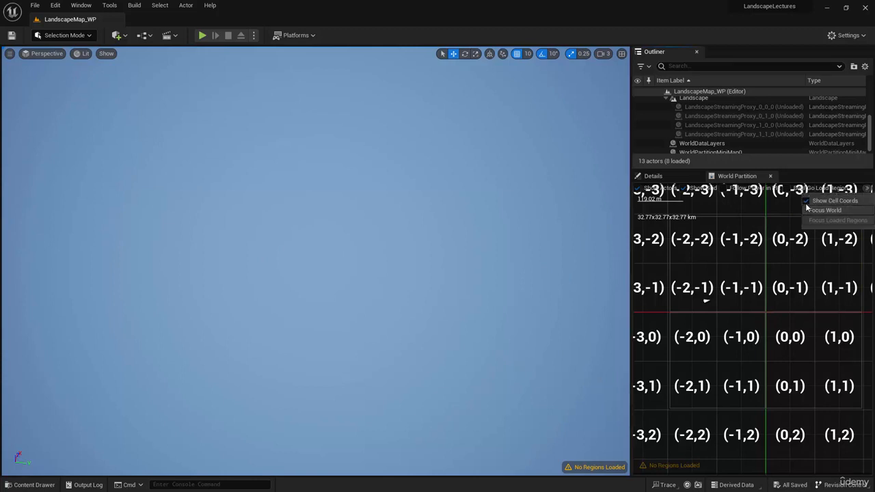
click(829, 201)
click(795, 355)
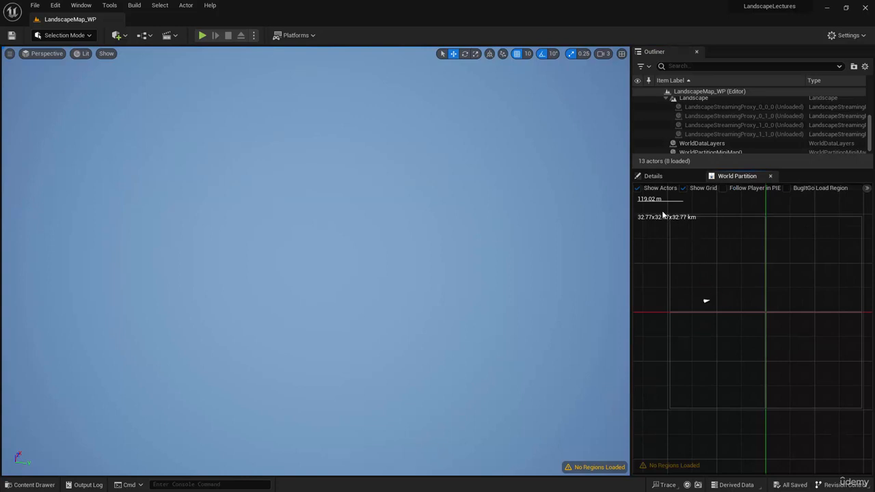
Step: Select an area over the upper-left quarter of the landscape in the World Partition map and load it as a region
drag(663, 209, 735, 281)
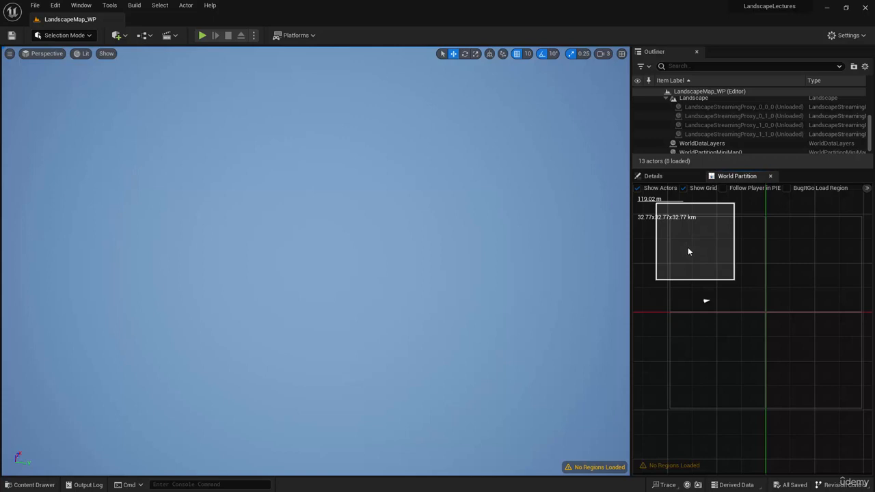
right_click(693, 249)
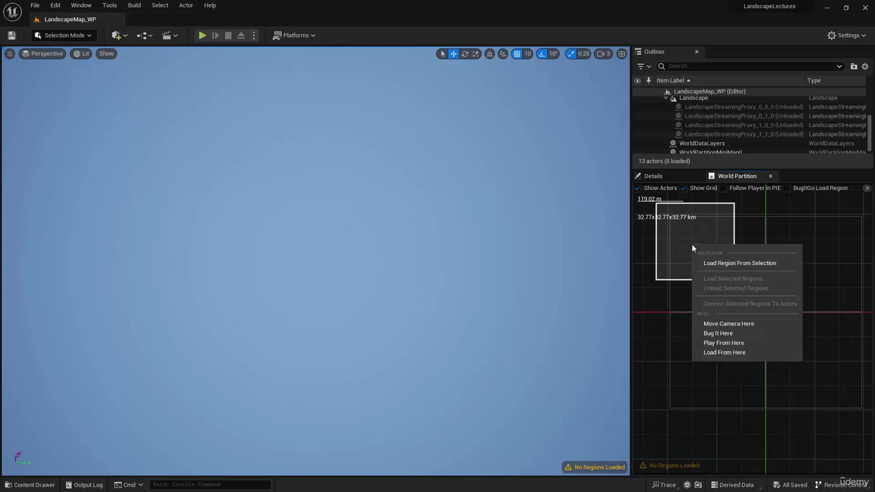
click(740, 264)
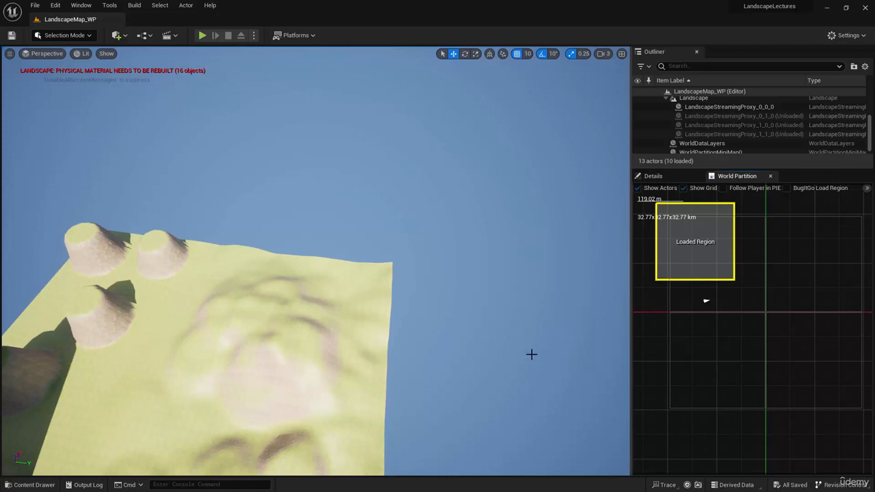
right_drag(463, 371, 438, 348)
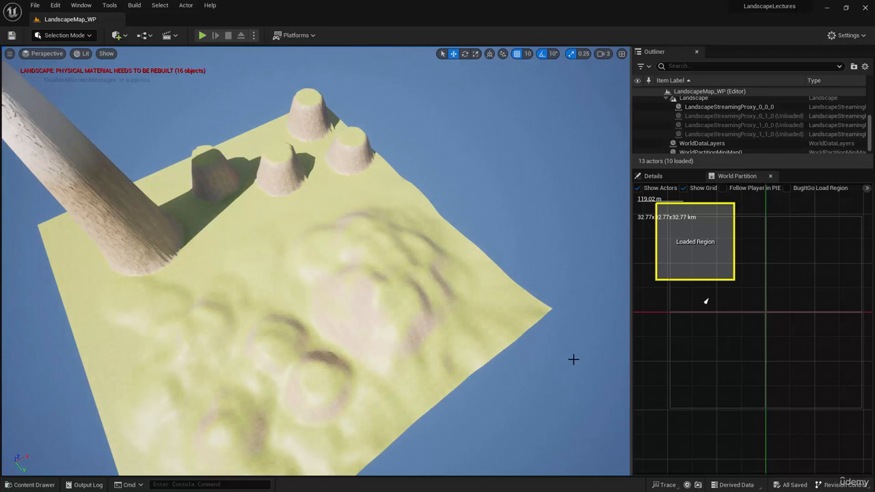
right_click(696, 252)
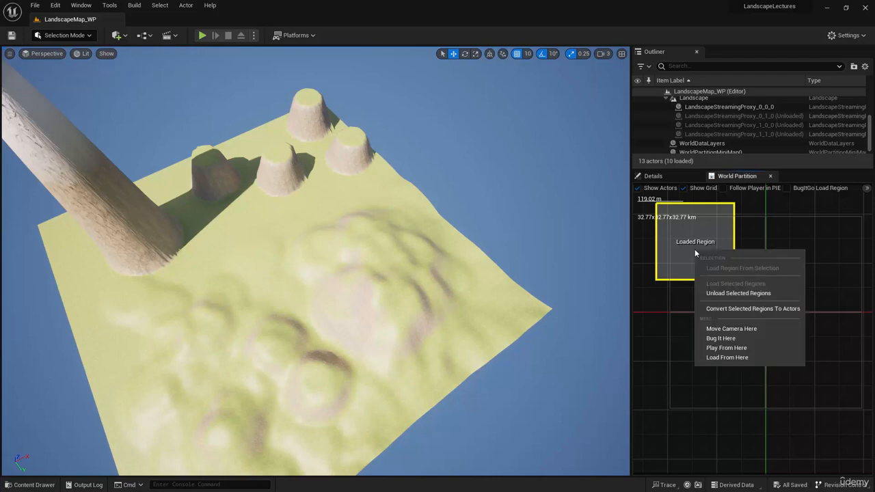
click(716, 385)
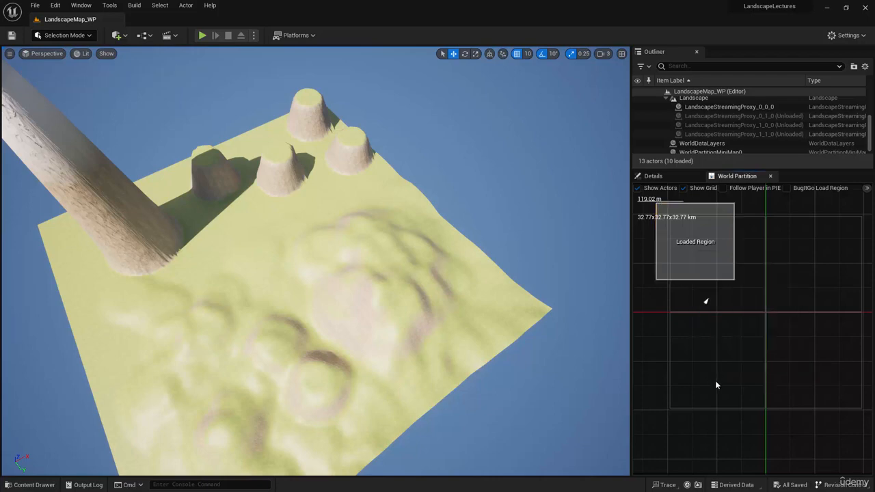
Step: Move the camera to the loaded region, set the camera speed to 8, and view the loaded landscape section from above
double_click(697, 255)
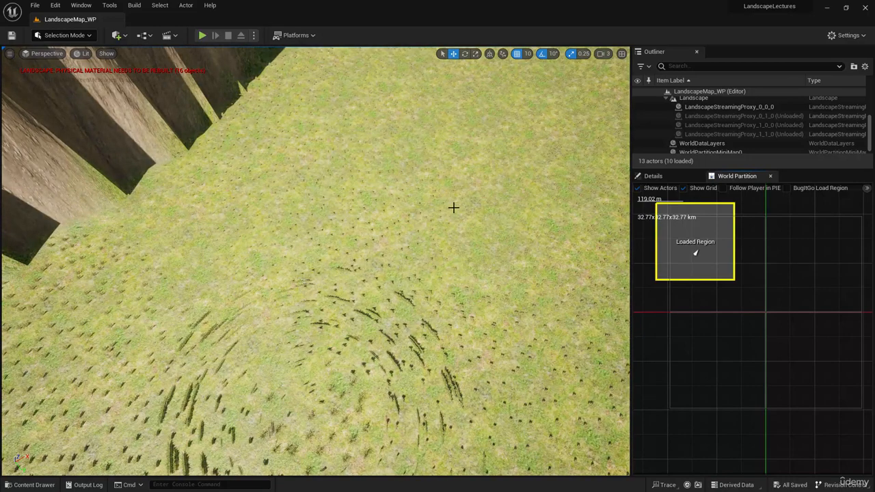
click(603, 54)
drag(640, 75, 658, 74)
click(534, 209)
key(s)
mouse_move(534, 209)
right_down()
mouse_move(534, 266)
mouse_move(478, 284)
mouse_move(506, 294)
mouse_move(458, 294)
mouse_move(482, 294)
right_up()
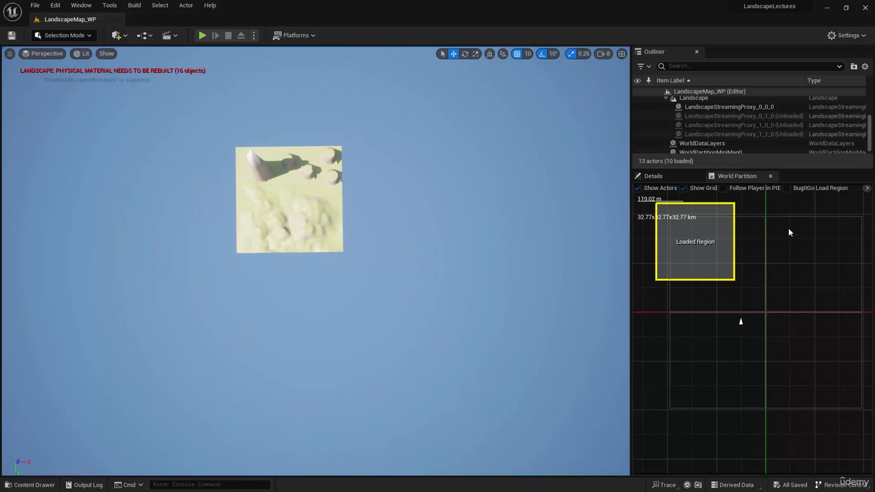
Step: Load a second region from a selection inside the upper-right quarter of the landscape
drag(784, 238, 841, 294)
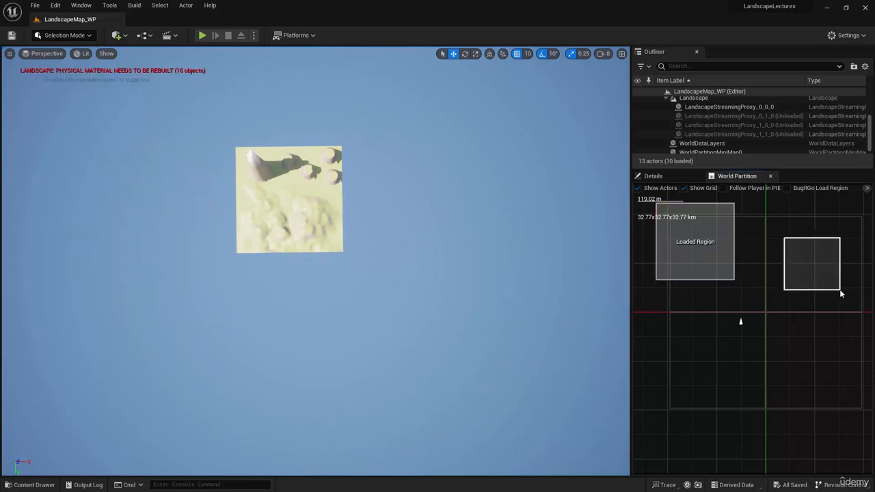
right_click(811, 269)
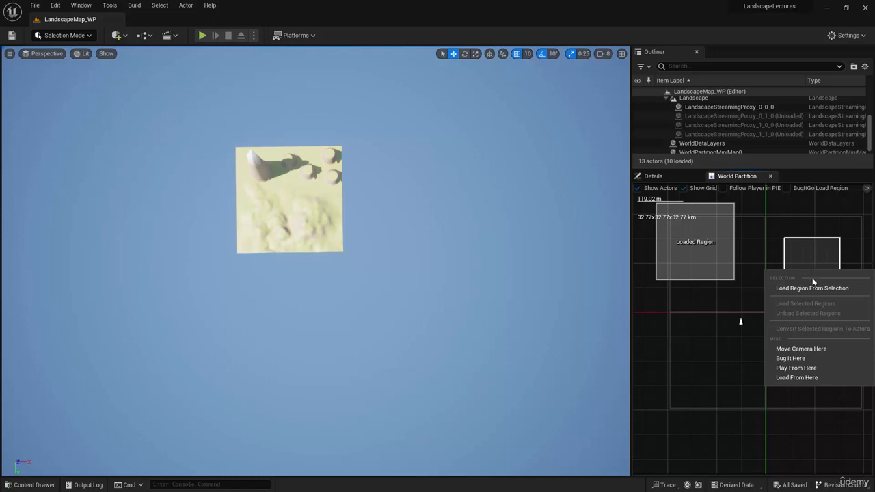
click(816, 288)
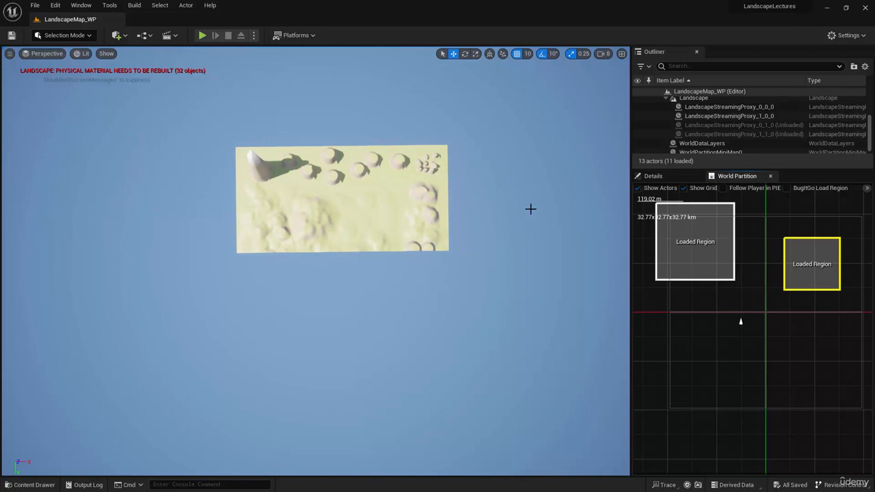
Step: Unload the region in the upper-right quarter of the landscape
click(690, 260)
click(801, 275)
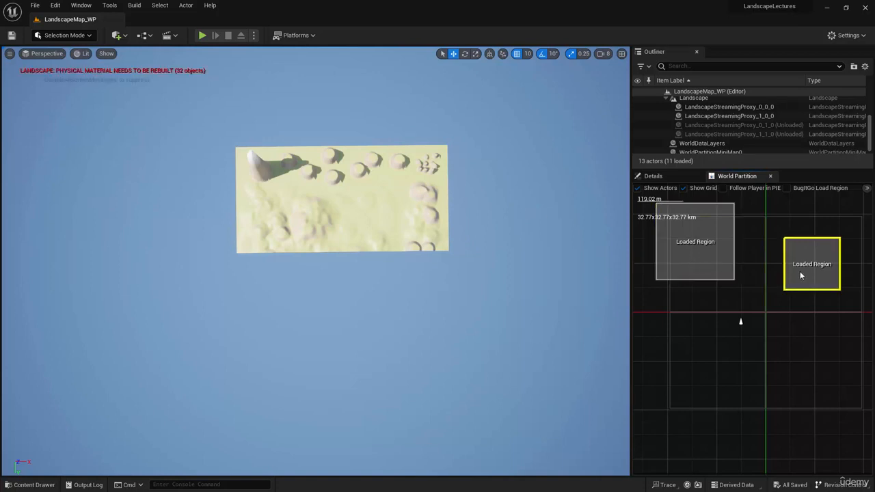
right_click(806, 280)
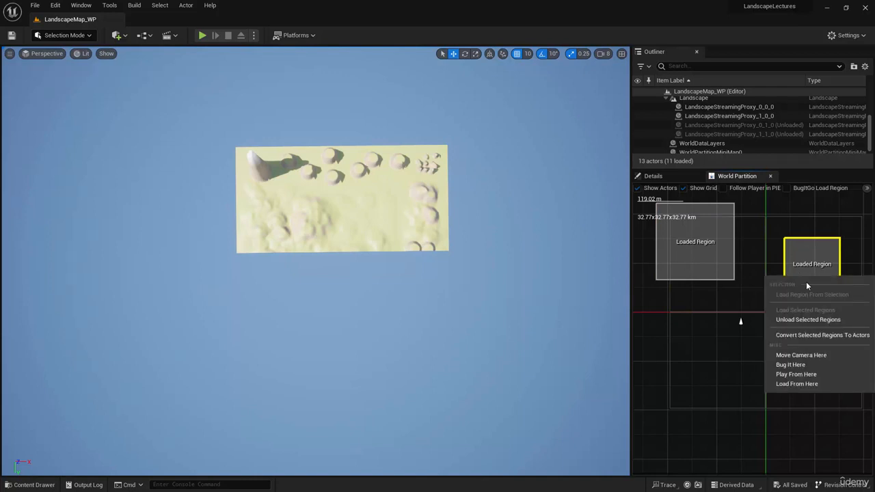
click(811, 320)
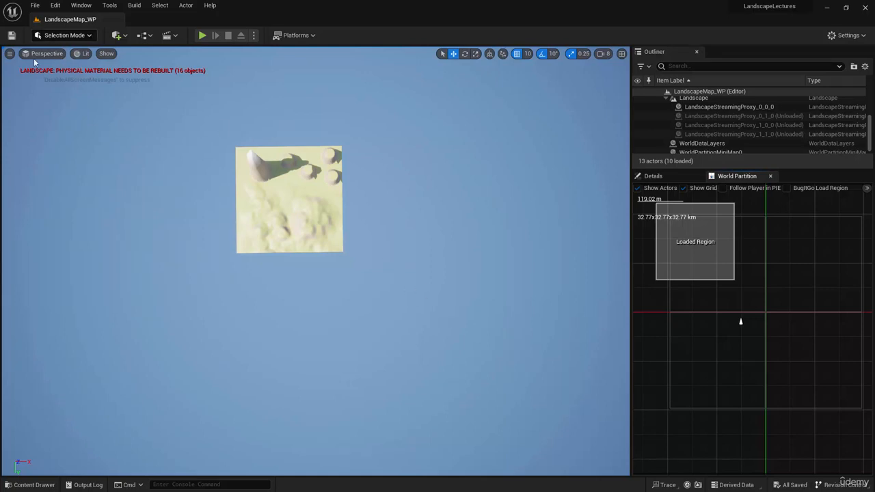
Step: Create a new level from the Basic template and delete its floor
click(32, 5)
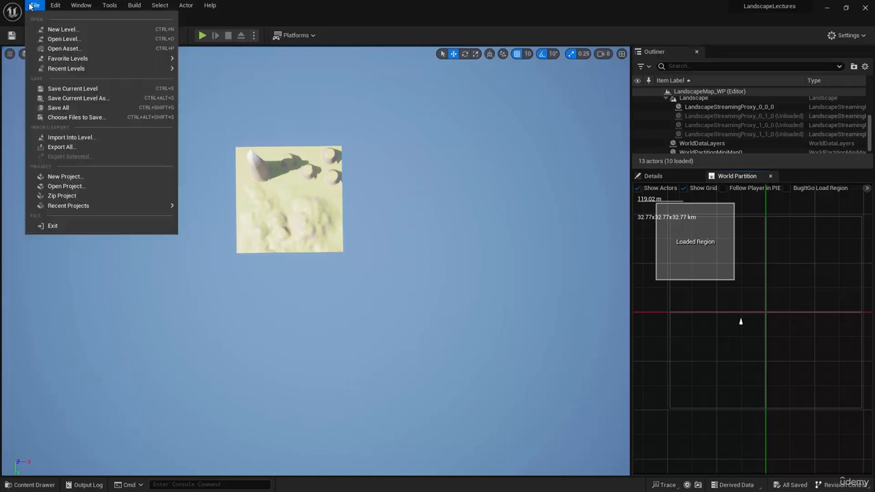
click(61, 29)
click(455, 191)
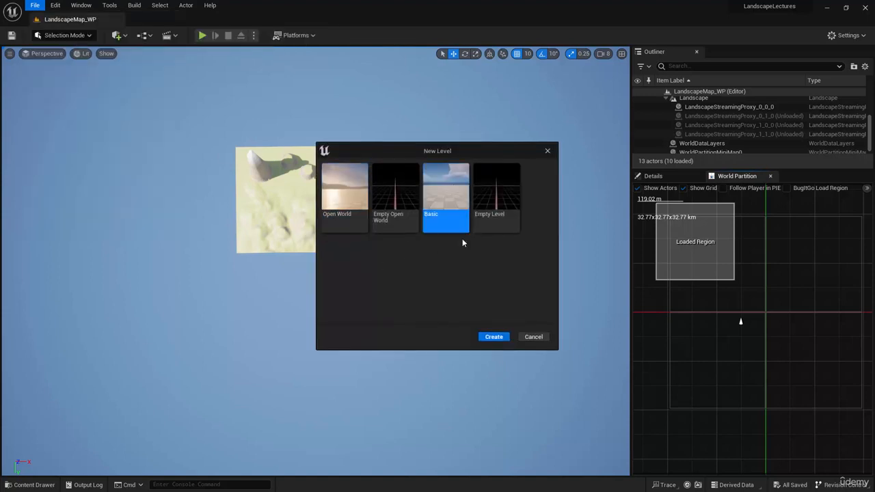
click(493, 336)
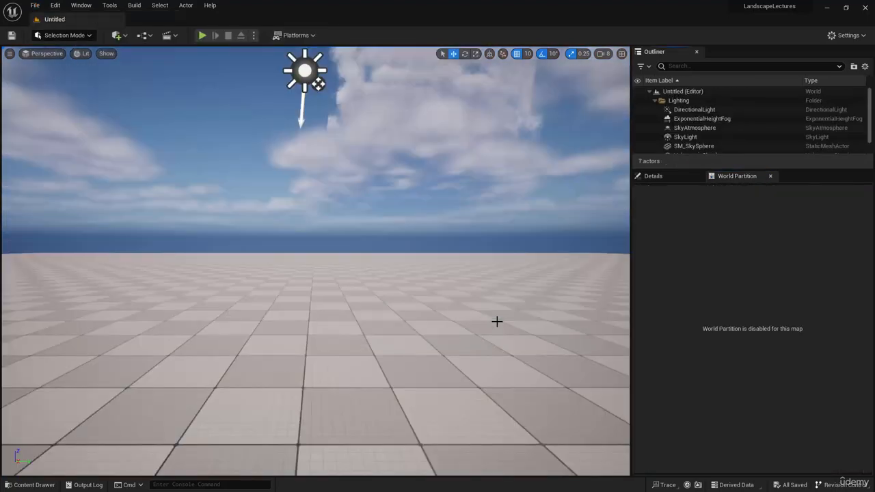
click(497, 320)
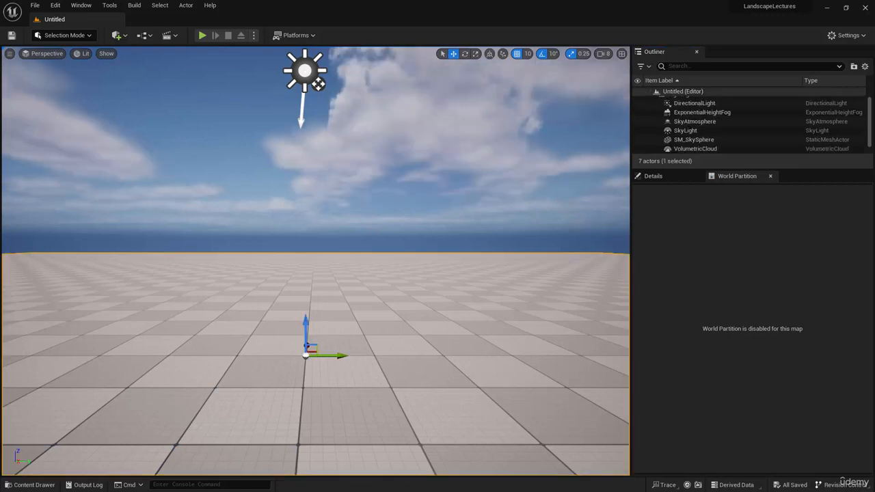
key(Delete)
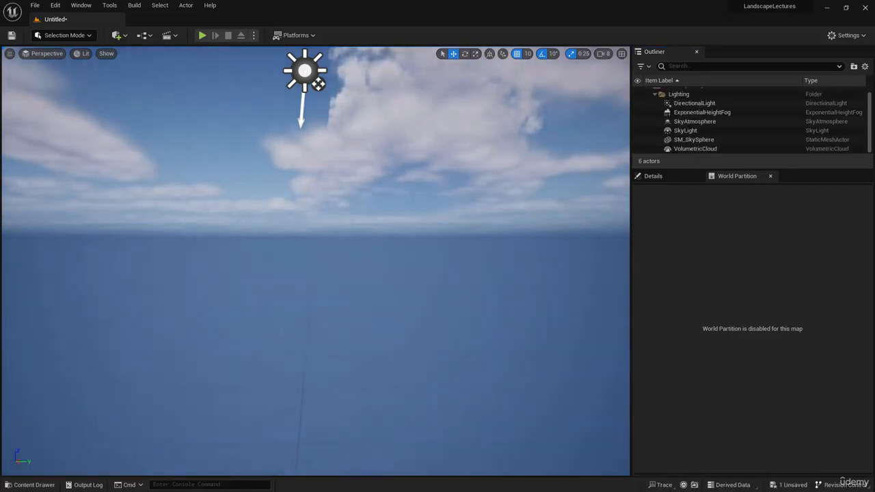
Step: Save the new level in the Content folder as LandscapeMap2
click(11, 35)
click(543, 156)
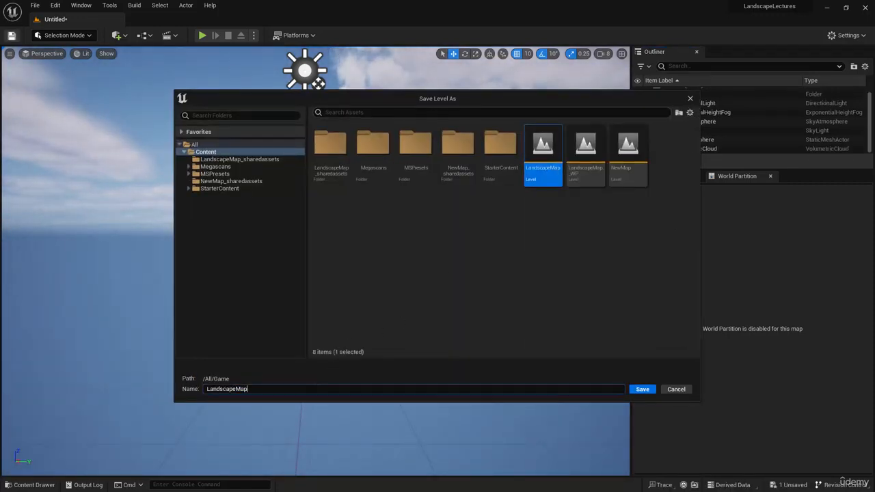
text(2)
click(642, 389)
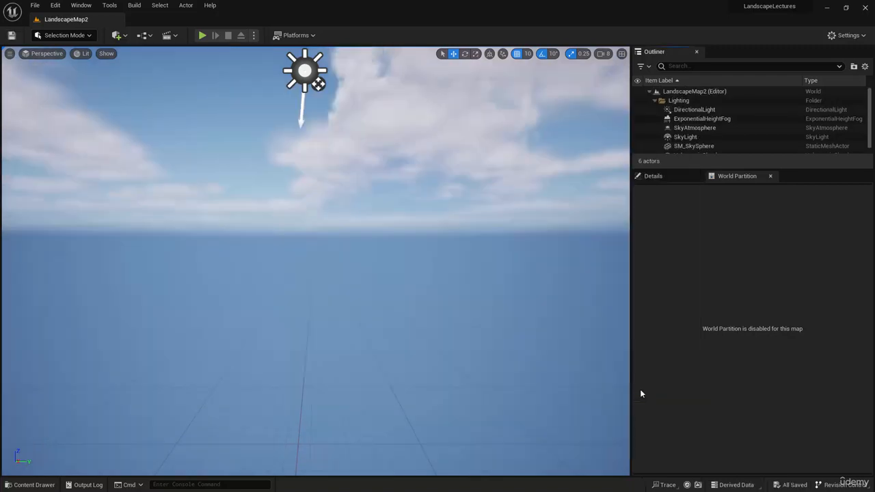
Step: Convert the LandscapeMap2 level to World Partition with the Convert Level tool
click(110, 4)
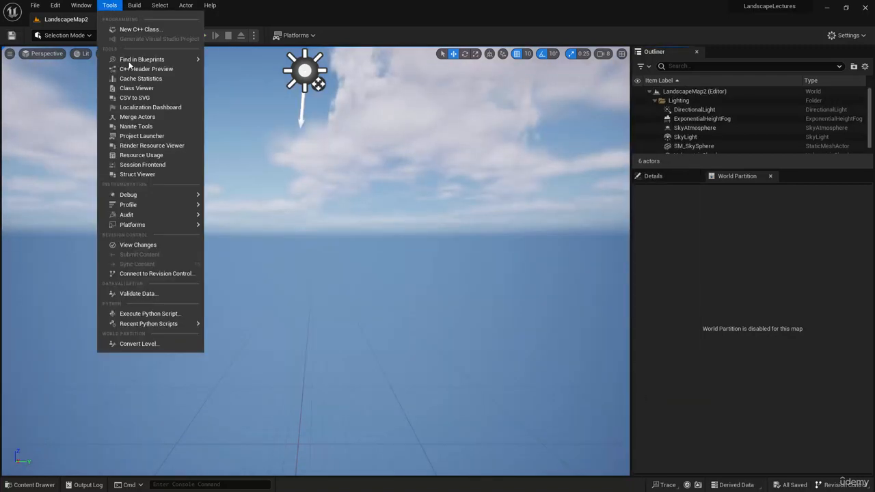
click(149, 346)
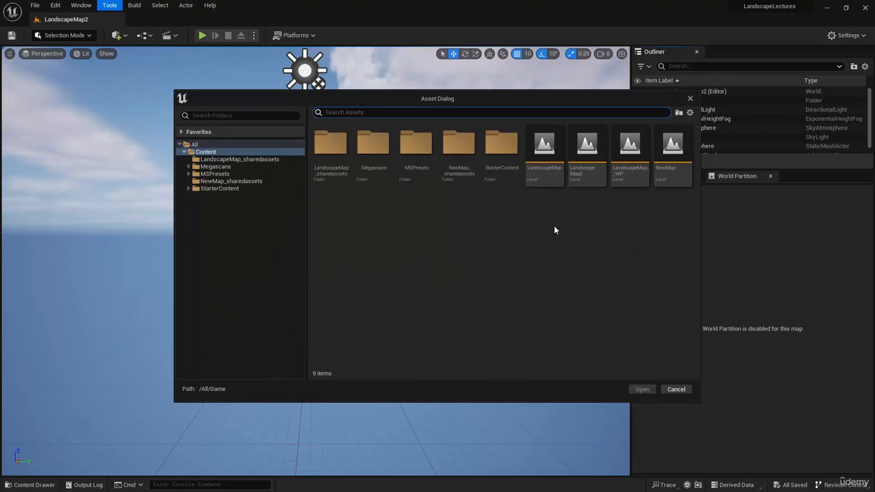
click(587, 154)
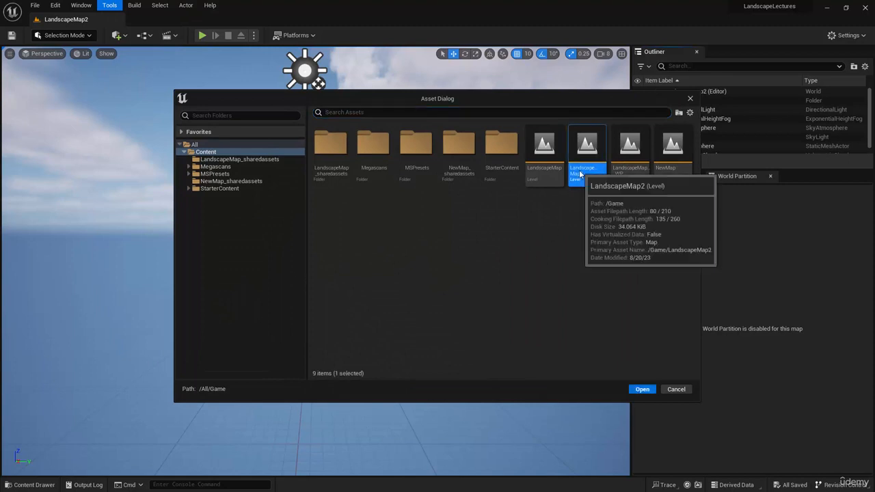
click(643, 389)
click(516, 326)
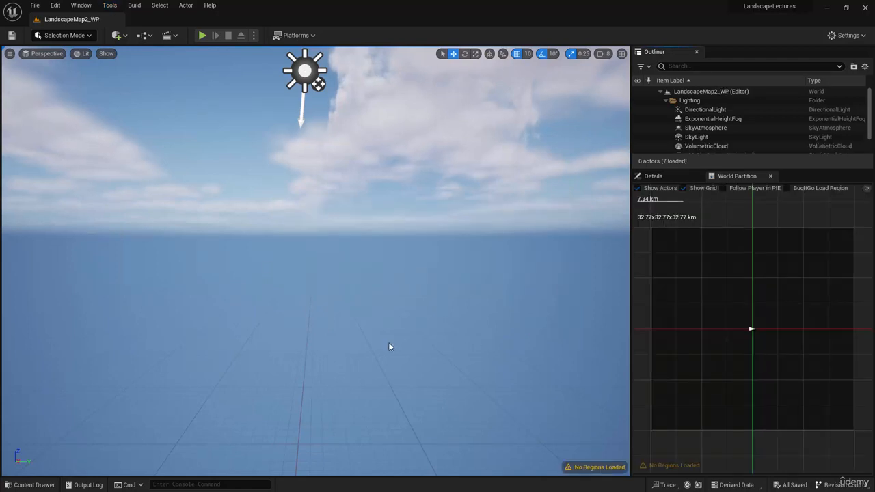
Step: Switch to Landscape mode and bring the whole preview grid of the new landscape into view from above
click(81, 38)
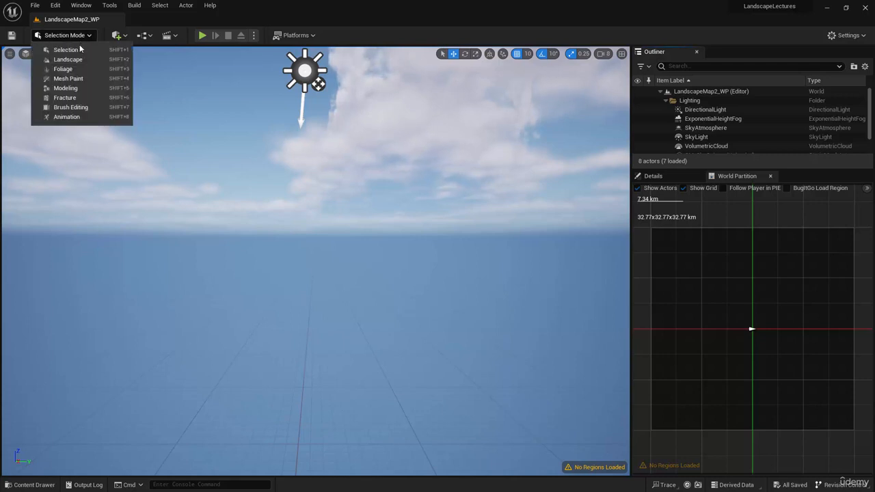
click(79, 61)
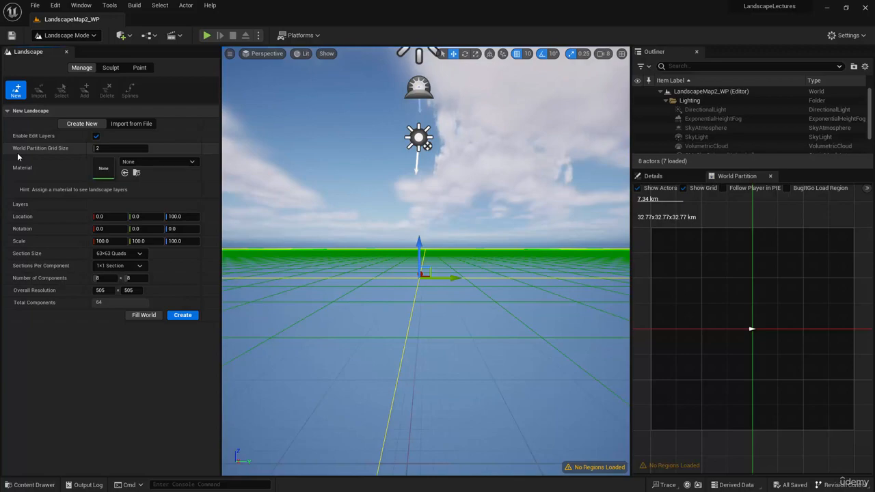
right_drag(387, 184, 387, 273)
scroll(425, 260, down, 10)
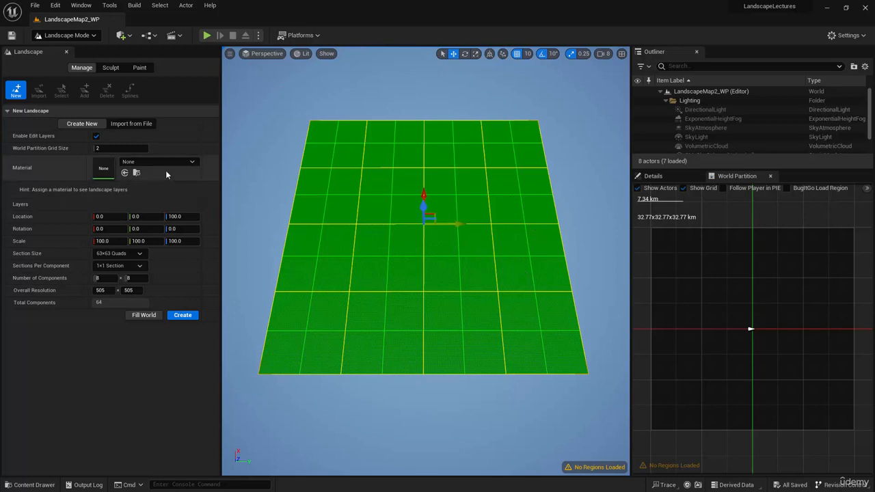
Step: Try a World Partition Grid Size of 4 for the new landscape
click(127, 149)
text(4)
key(Return)
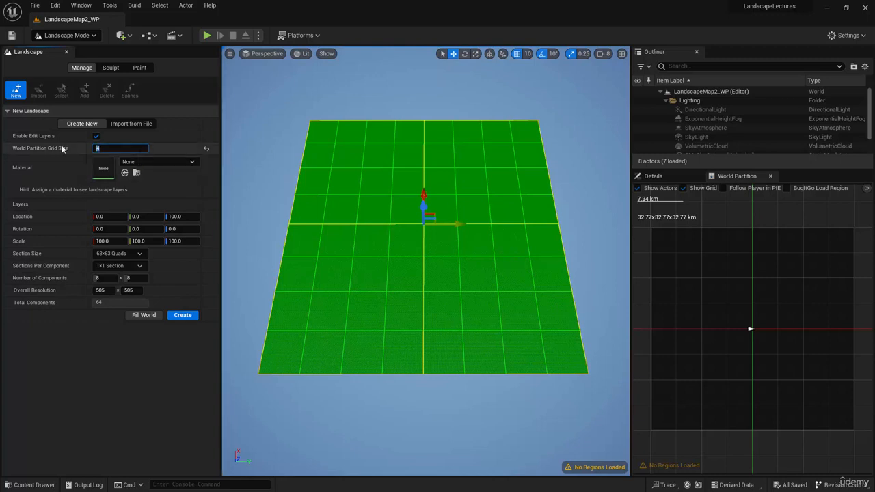
Step: Set the World Partition Grid Size to 1 and create the landscape with 8 × 8 components
text(1)
key(Return)
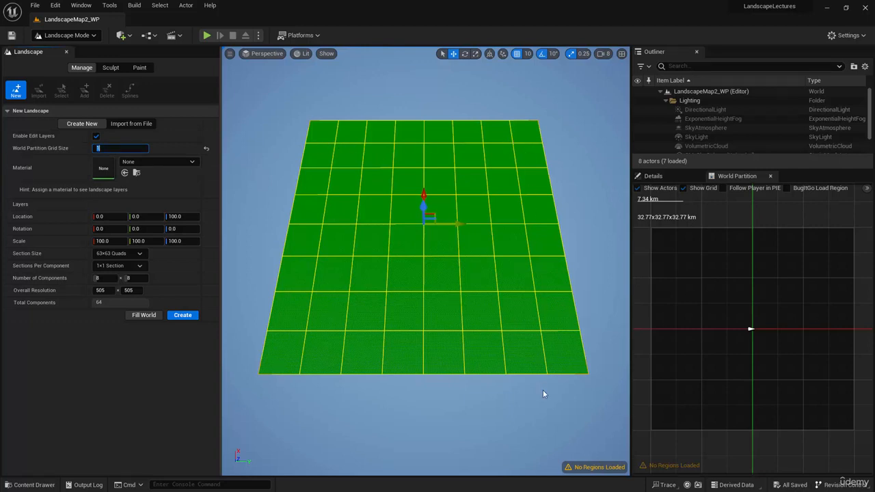
click(195, 318)
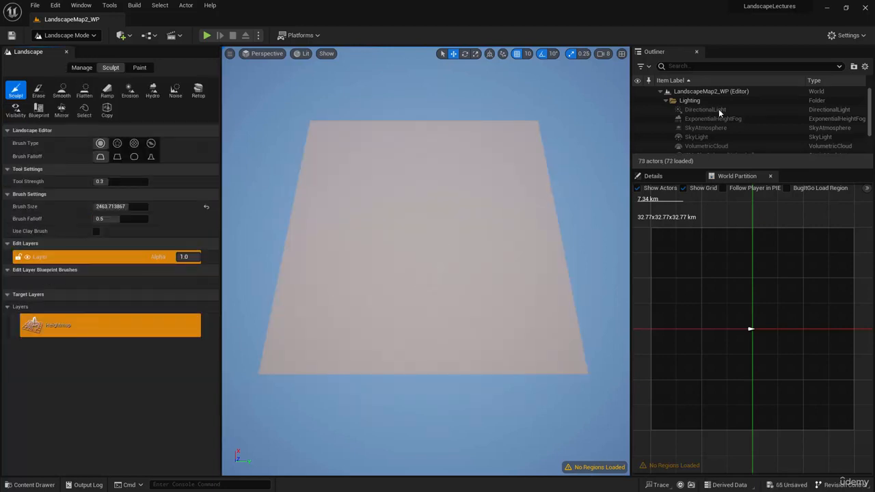
Step: Expand the Landscape actor in the Outliner and examine the streaming proxies listed beneath it
drag(871, 117, 873, 132)
scroll(752, 130, down, 2)
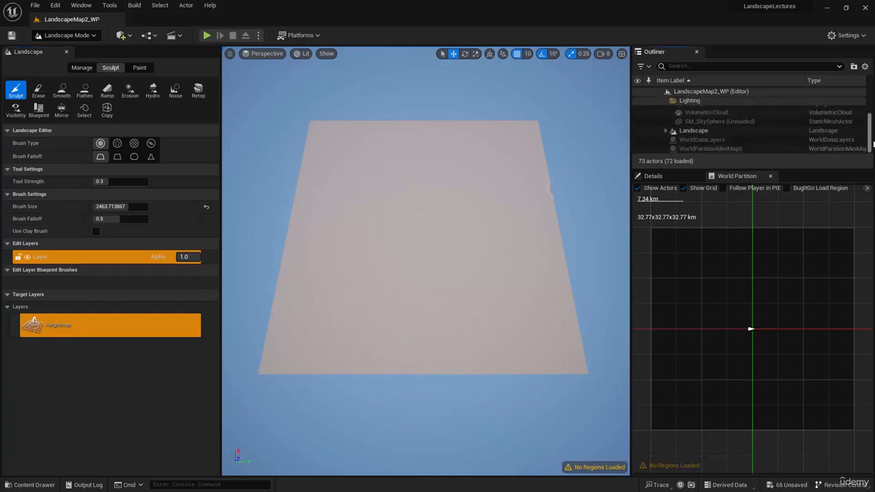
click(664, 131)
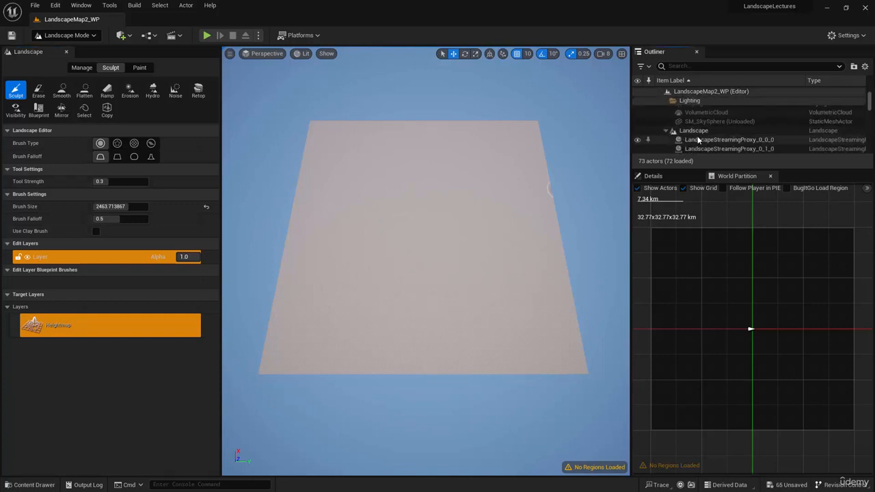
scroll(697, 136, down, 6)
scroll(698, 140, down, 9)
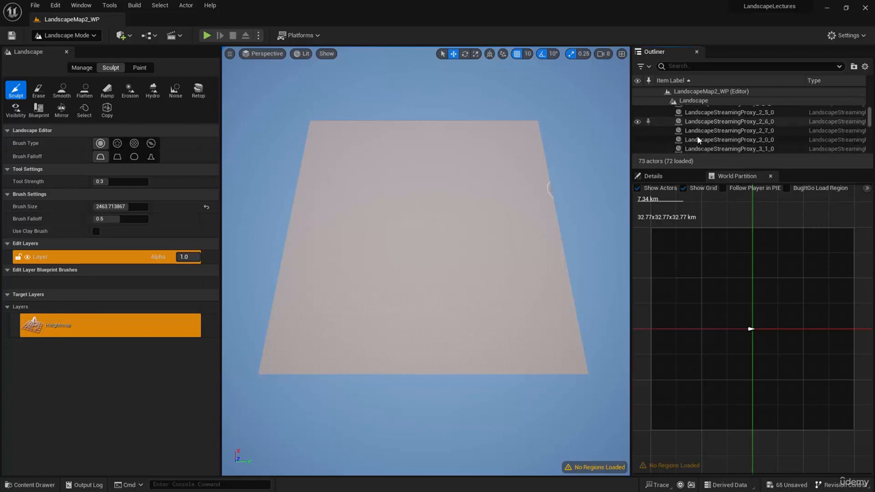
scroll(698, 140, down, 6)
scroll(697, 141, up, 20)
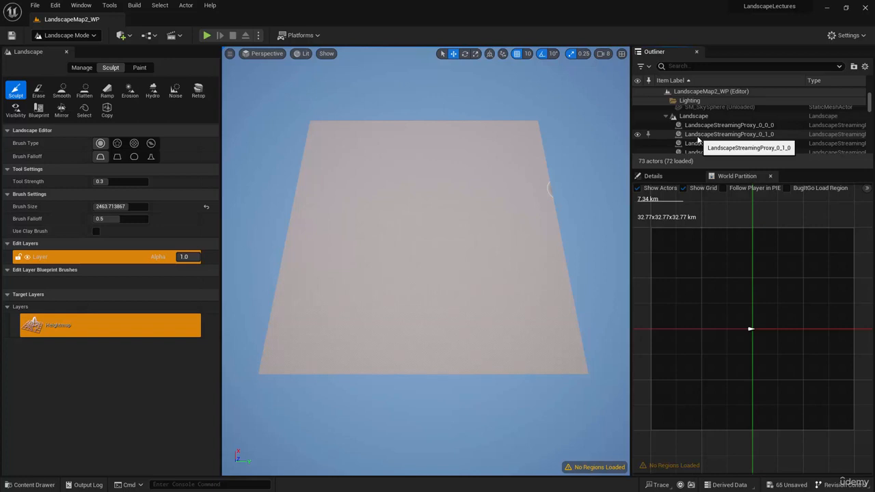
Step: Select the Landscape actor together with all its streaming proxies, through LandscapeStreamingProxy_7_7_0
click(692, 117)
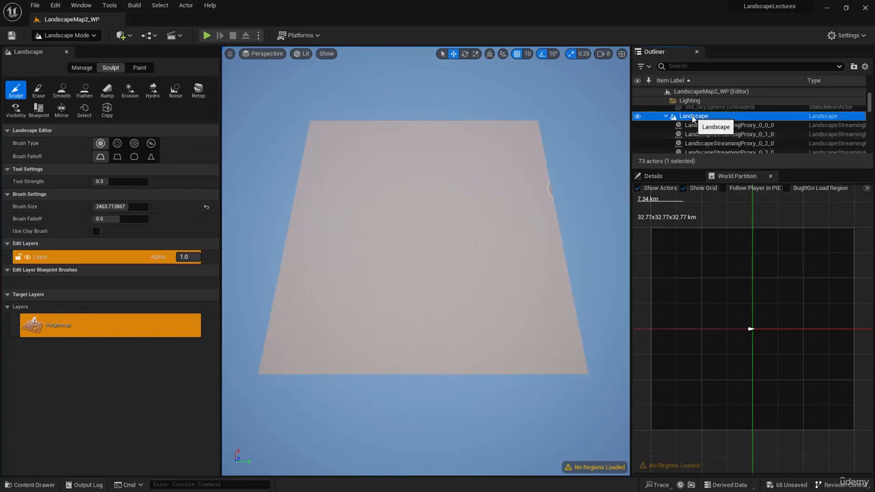
scroll(693, 123, down, 10)
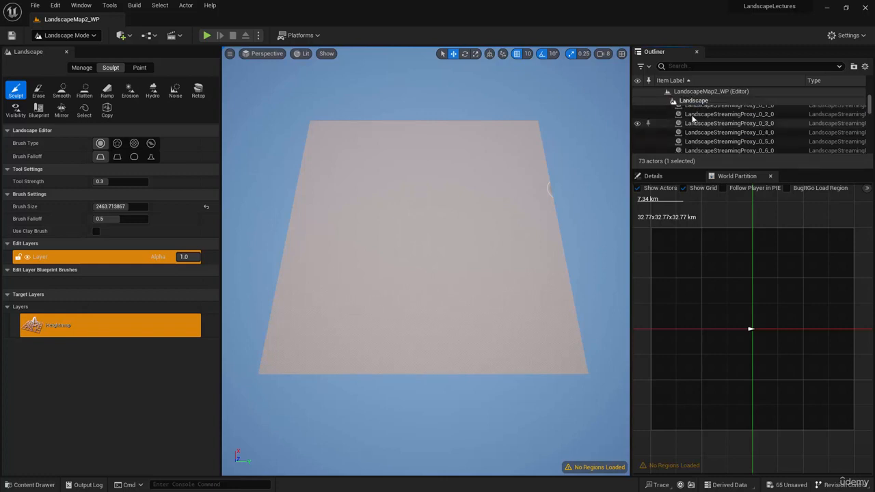
scroll(693, 127, down, 8)
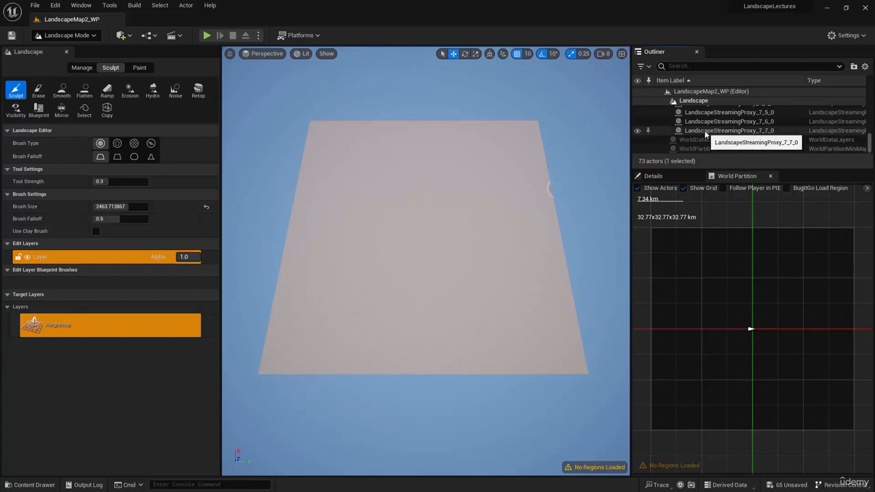
shift+click(705, 130)
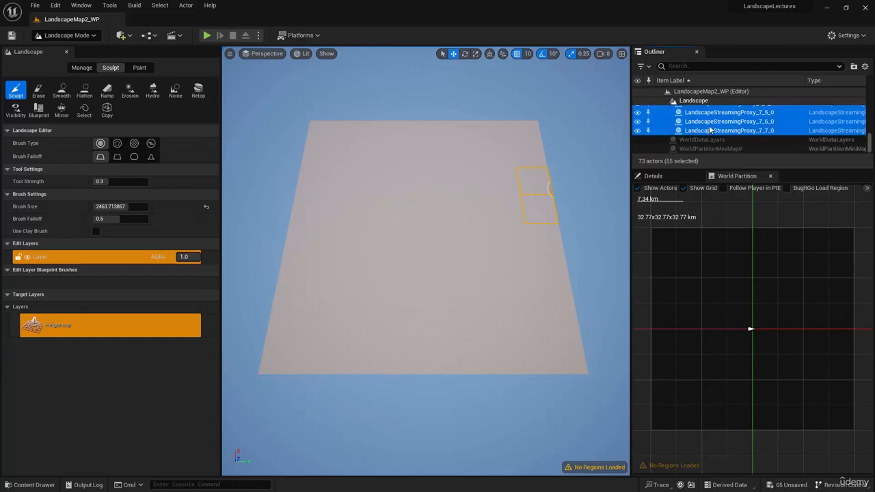
scroll(707, 131, up, 10)
scroll(710, 130, up, 6)
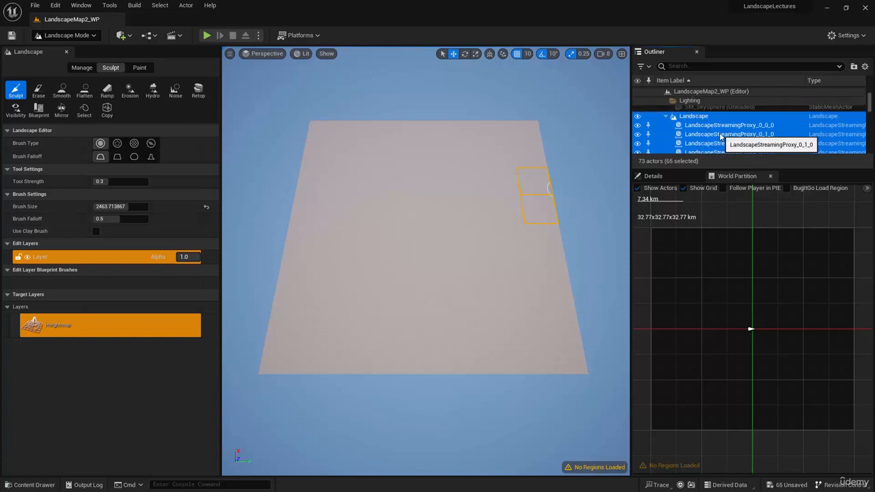
Step: Assign MyLandscapeMaterial_Inst as the Landscape Material of the selected landscape and its proxies
click(655, 175)
scroll(705, 318, down, 4)
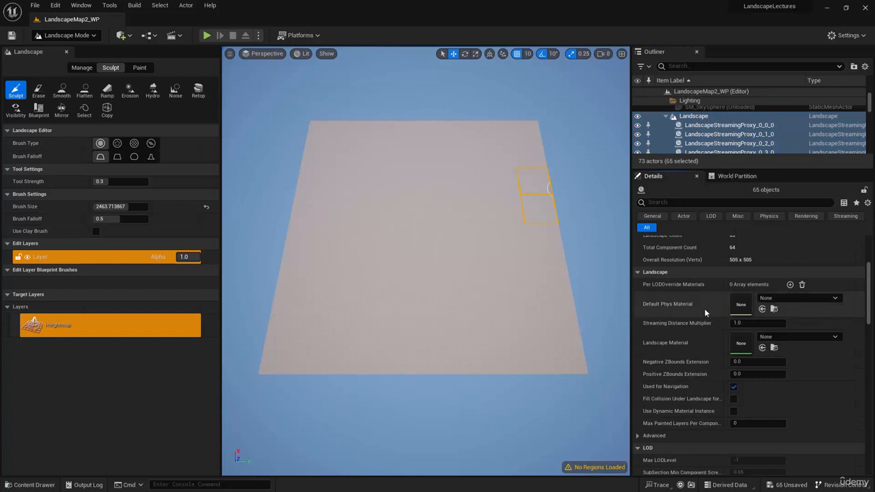
click(786, 337)
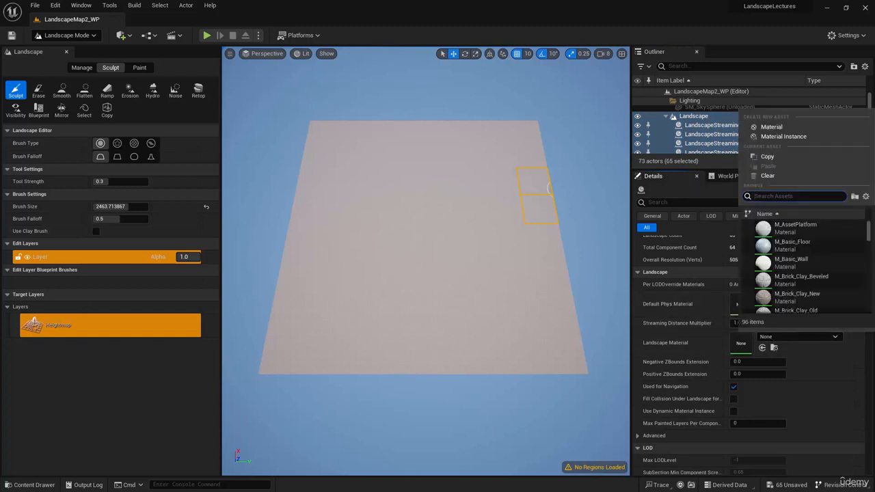
text(myl)
click(811, 267)
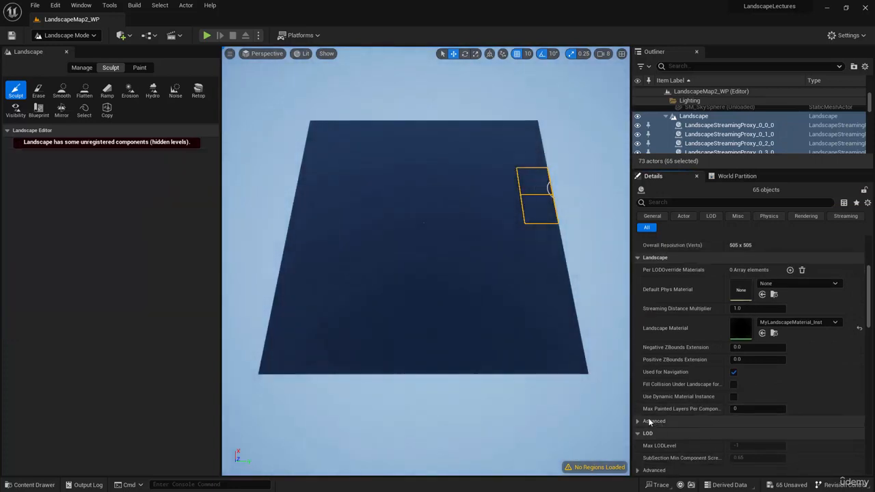
Step: Assign MyLandscapeHoleMaterial as the Landscape Hole Material in the advanced landscape properties of the selected actors
click(638, 422)
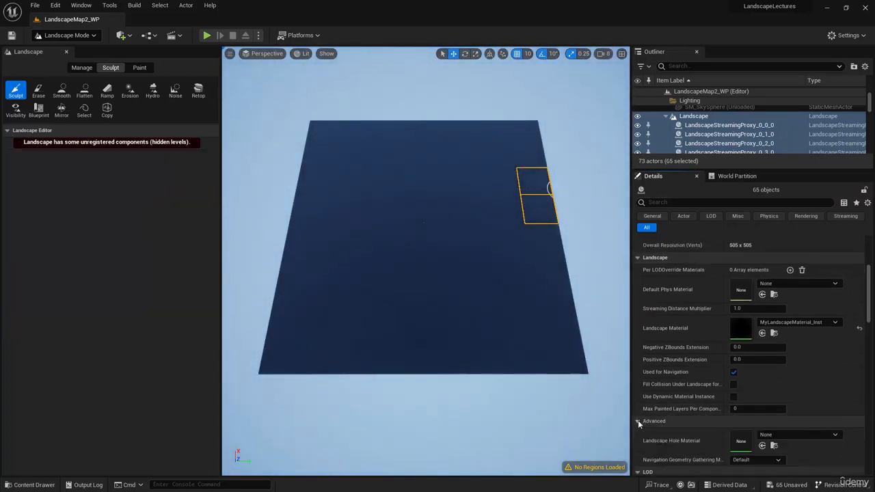
scroll(684, 418, down, 1)
click(780, 406)
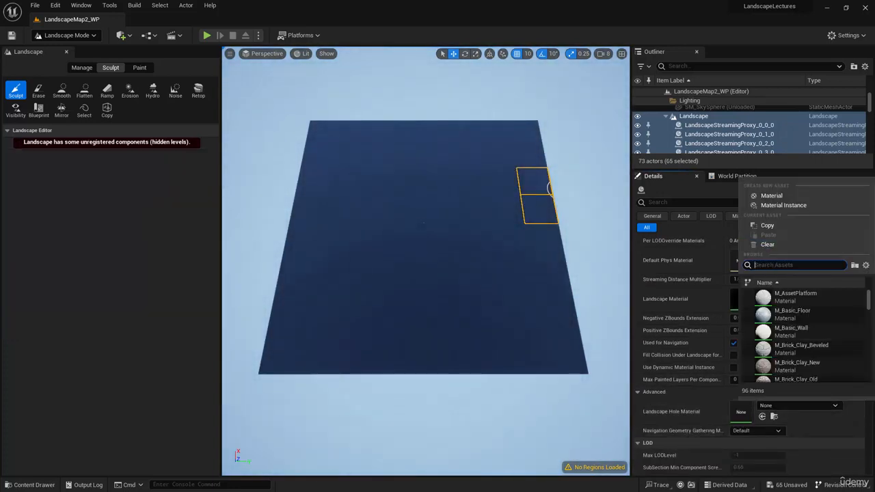
text(myl)
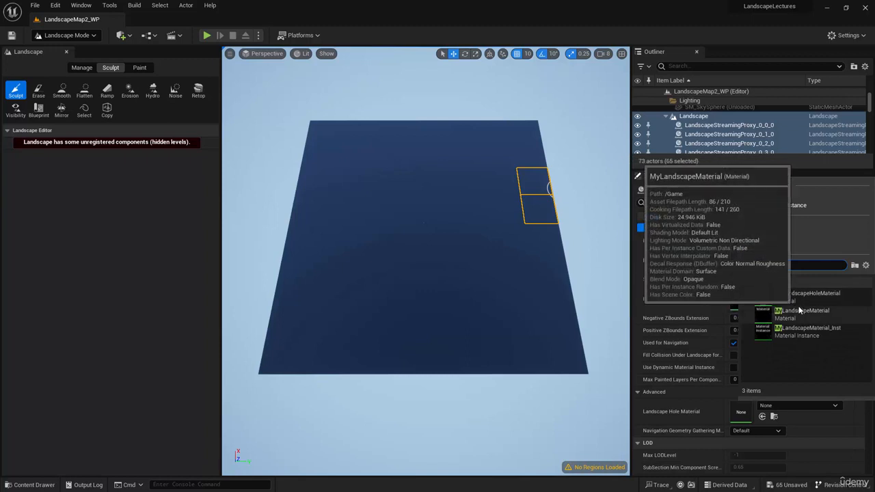
click(800, 294)
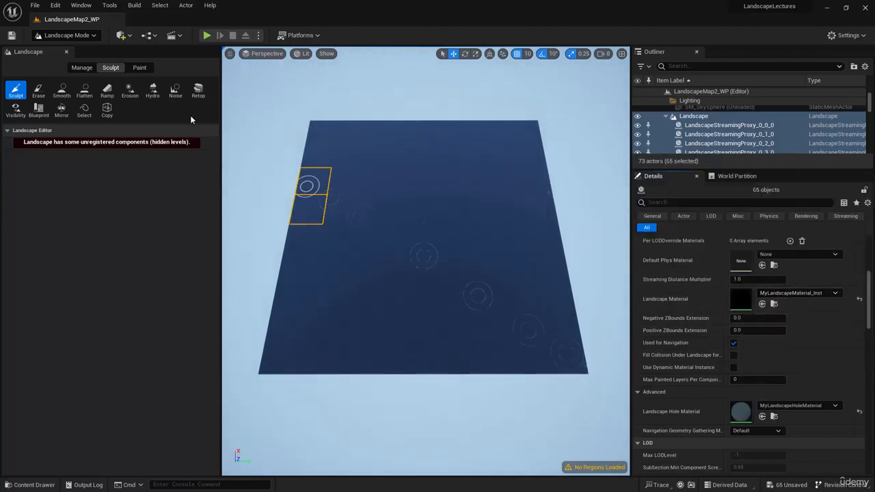
Step: Create weight-blended layer info objects for the Auto and Gravel paint layers, saved as Auto_LayerInfo and Gravel_LayerInfo
click(134, 69)
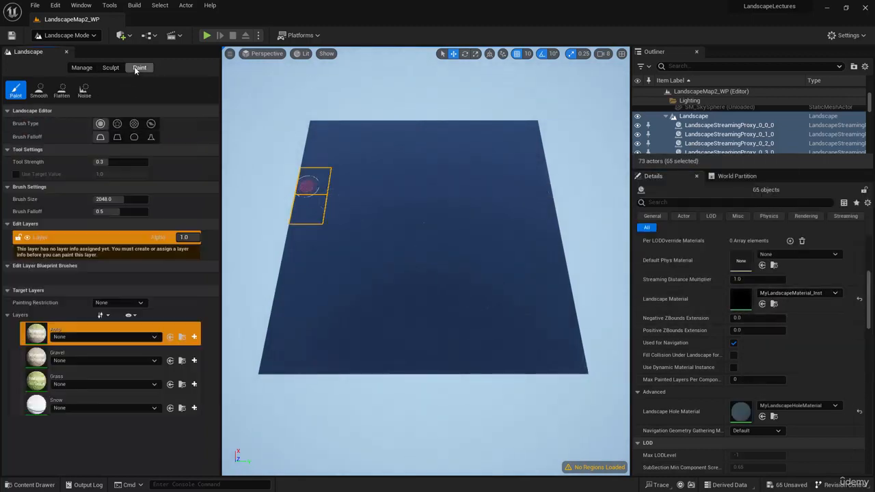
click(194, 337)
click(205, 345)
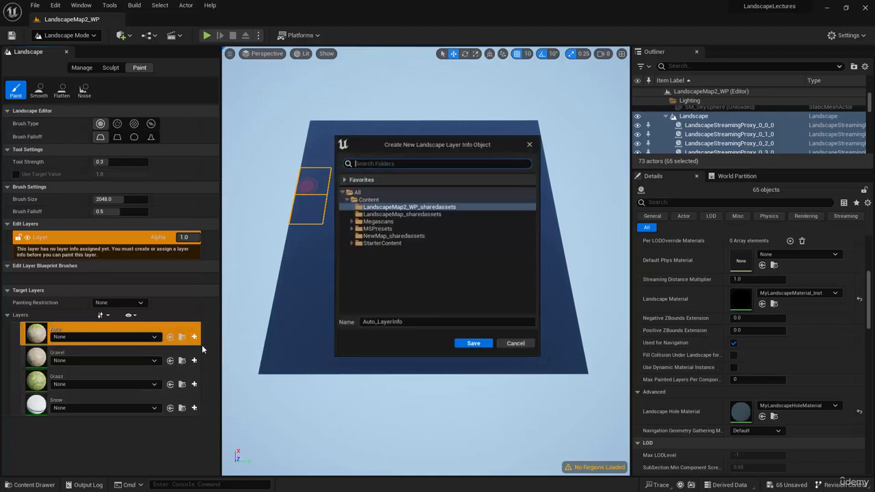
click(474, 344)
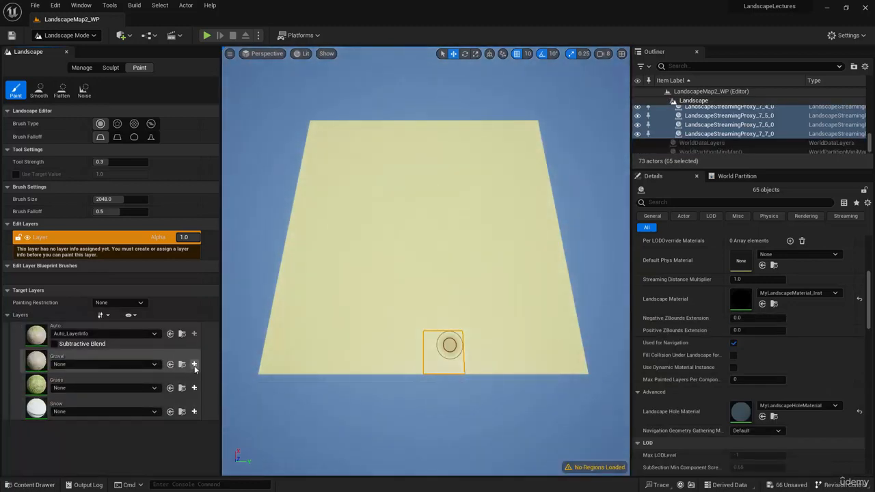
click(194, 364)
click(205, 378)
click(471, 343)
Step: Create weight-blended layer info objects for the Grass and Snow paint layers, saved as Grass_LayerInfo and Snow_LayerInfo
click(195, 392)
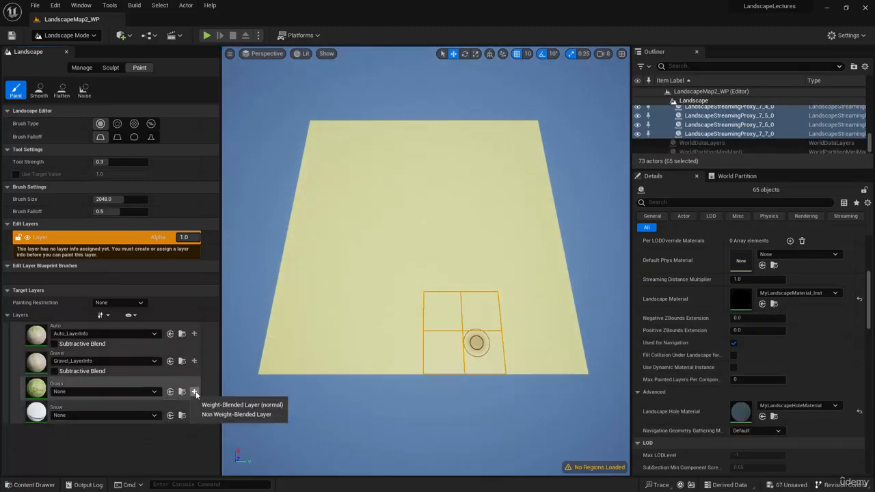
click(214, 405)
click(472, 344)
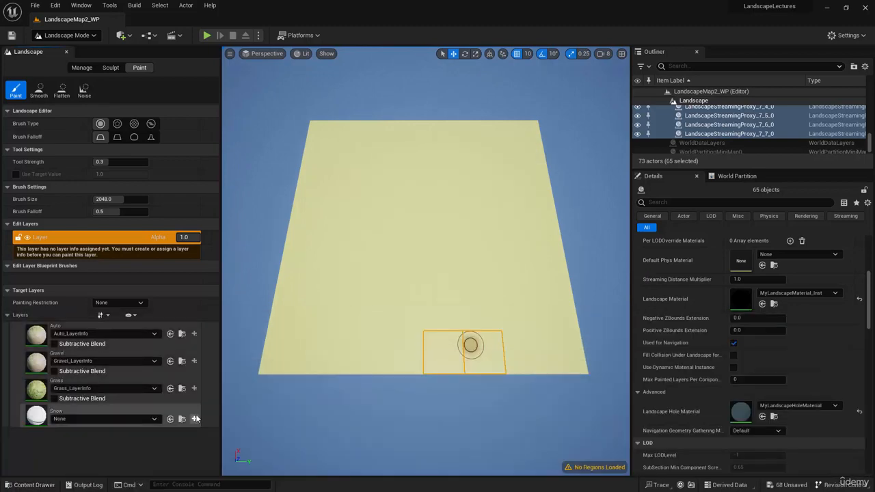
click(195, 419)
click(239, 432)
click(471, 342)
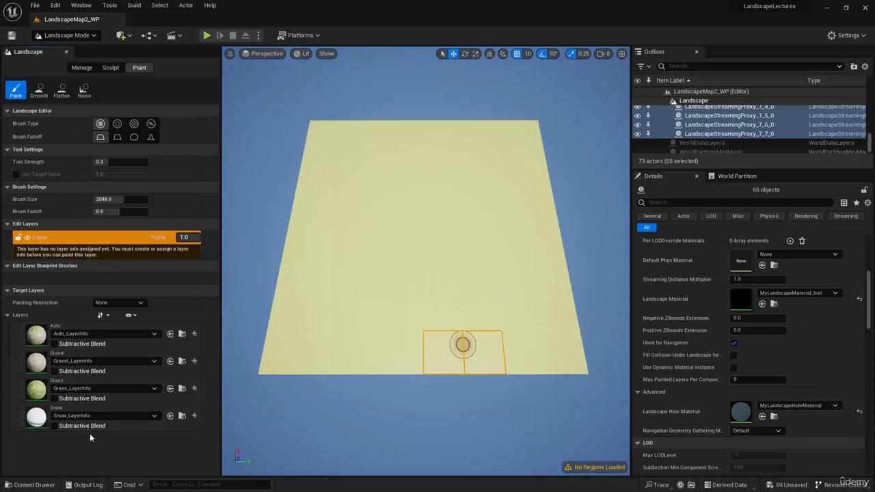
Step: Sculpt hills and mountains across the landscape with a brush size of about 3619 and a tool strength of about 0.588
click(111, 68)
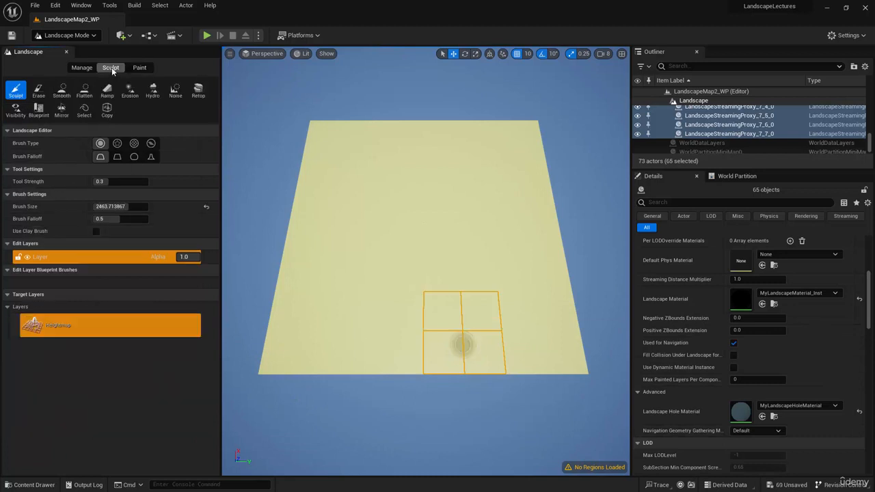
drag(120, 207, 142, 207)
drag(102, 182, 125, 181)
mouse_move(333, 126)
mouse_down()
mouse_move(344, 142)
mouse_move(336, 156)
mouse_move(359, 136)
mouse_move(419, 150)
mouse_move(444, 136)
mouse_move(466, 150)
mouse_up()
mouse_move(538, 327)
mouse_down()
mouse_move(554, 331)
mouse_move(534, 321)
mouse_move(539, 328)
mouse_move(554, 235)
mouse_move(528, 273)
mouse_move(518, 195)
mouse_move(410, 219)
mouse_move(312, 258)
mouse_move(368, 316)
mouse_move(438, 189)
mouse_move(456, 310)
mouse_move(392, 352)
mouse_move(326, 346)
mouse_move(313, 303)
mouse_move(470, 295)
mouse_up()
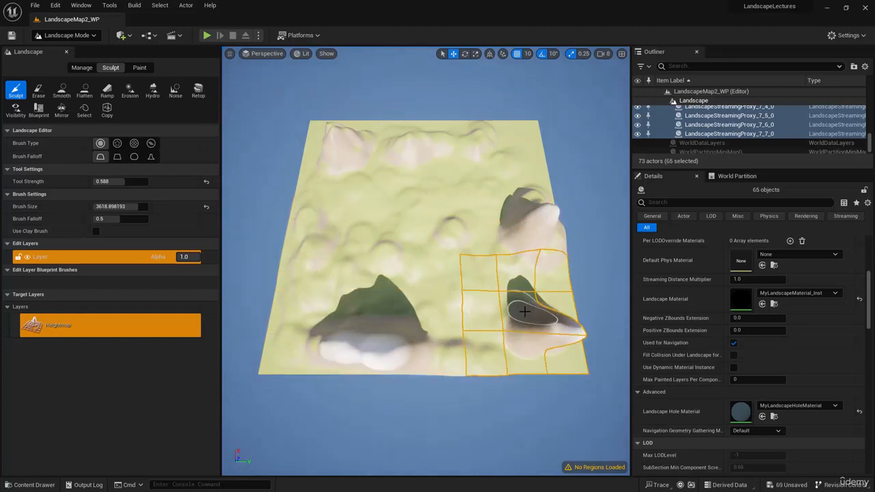
Step: Switch to Selection mode and place a Player Start actor on a grassy part of the landscape
mouse_move(525, 312)
right_down()
mouse_move(503, 308)
mouse_move(507, 281)
mouse_move(507, 353)
mouse_move(507, 333)
right_up()
key(w)
key(s)
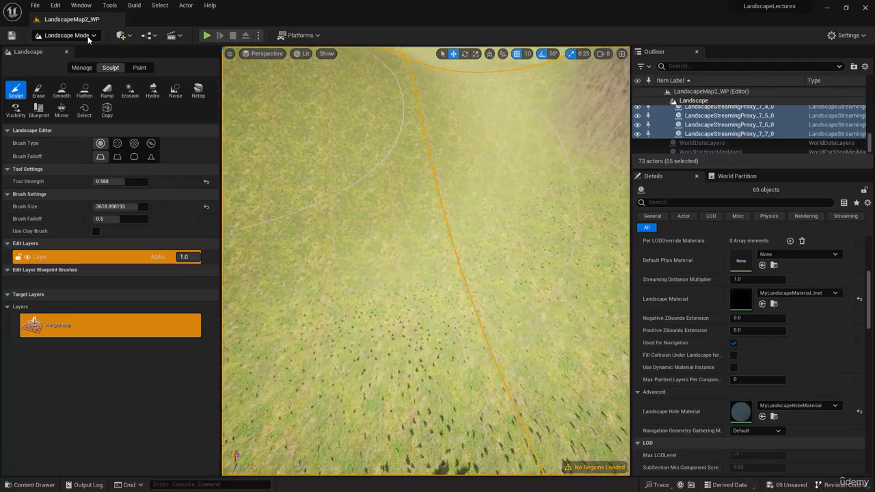
click(89, 38)
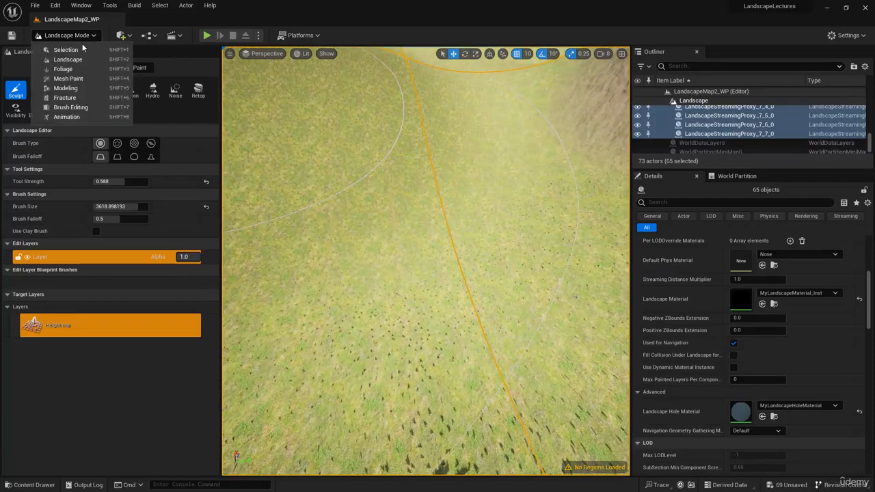
click(81, 52)
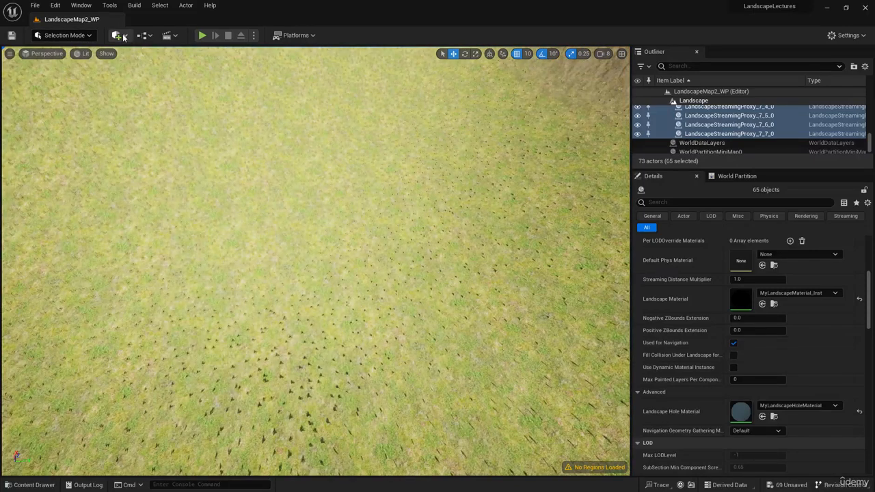
click(124, 37)
mouse_move(148, 111)
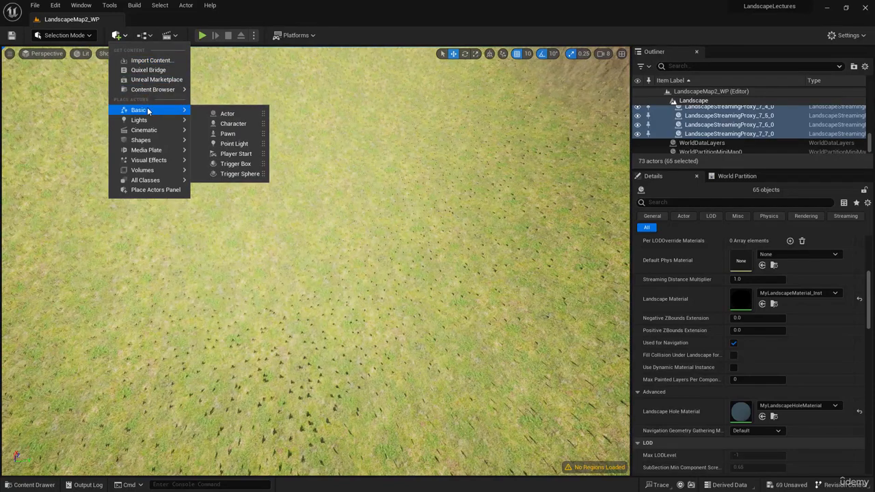
drag(359, 239, 415, 296)
Step: Set the camera speed to 3, then raise the PlayerStart and snap it down onto the landscape surface
click(607, 56)
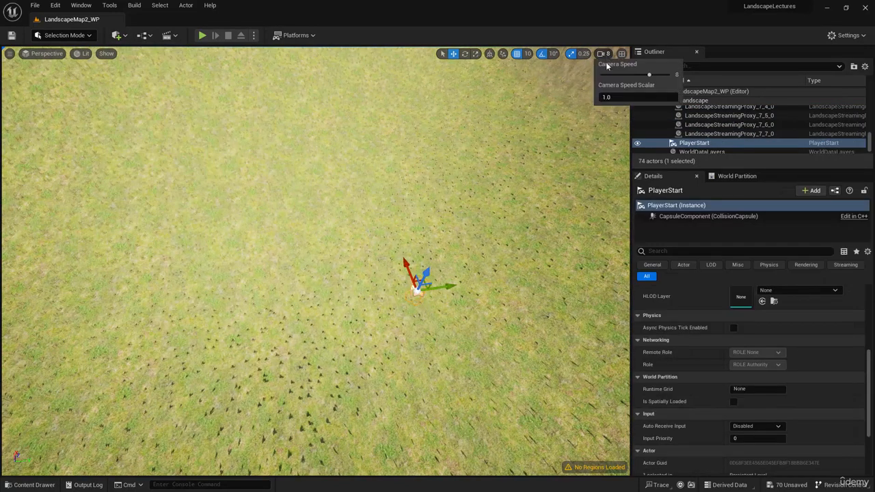
click(628, 74)
key(w)
right_drag(501, 238, 520, 214)
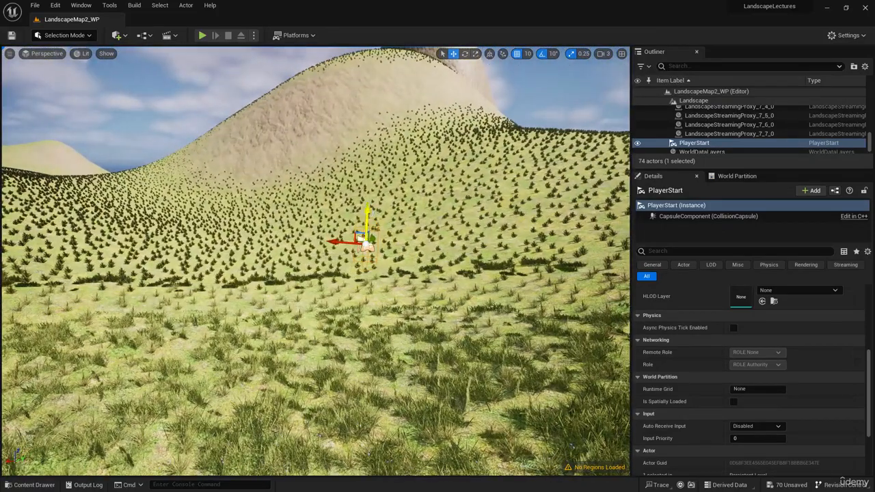
drag(368, 215, 368, 146)
key(End)
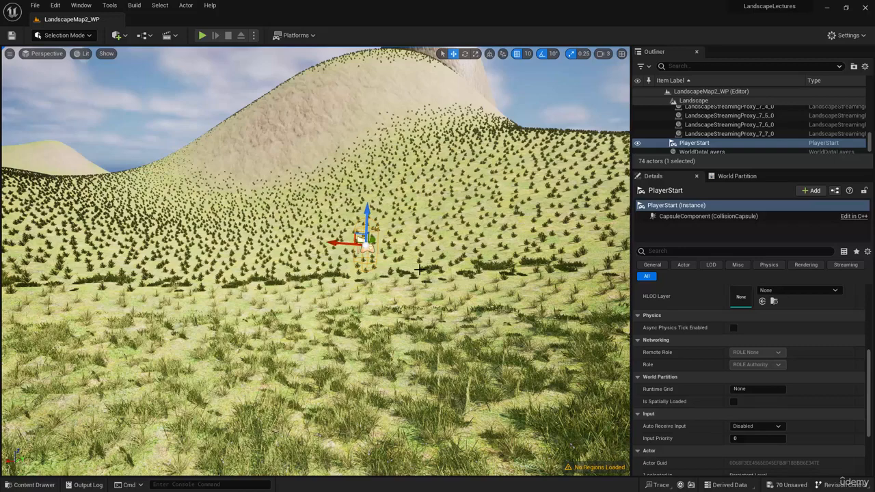
Step: Save all unsaved actors and assets of the level
click(34, 5)
click(42, 107)
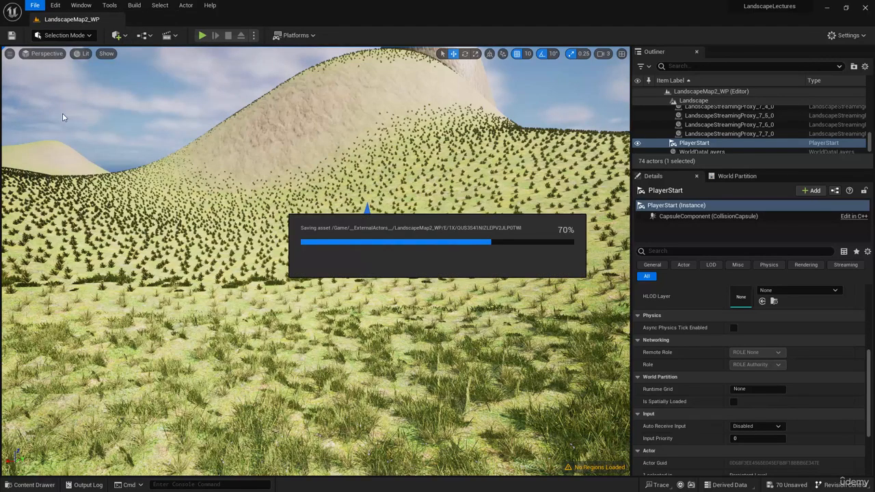